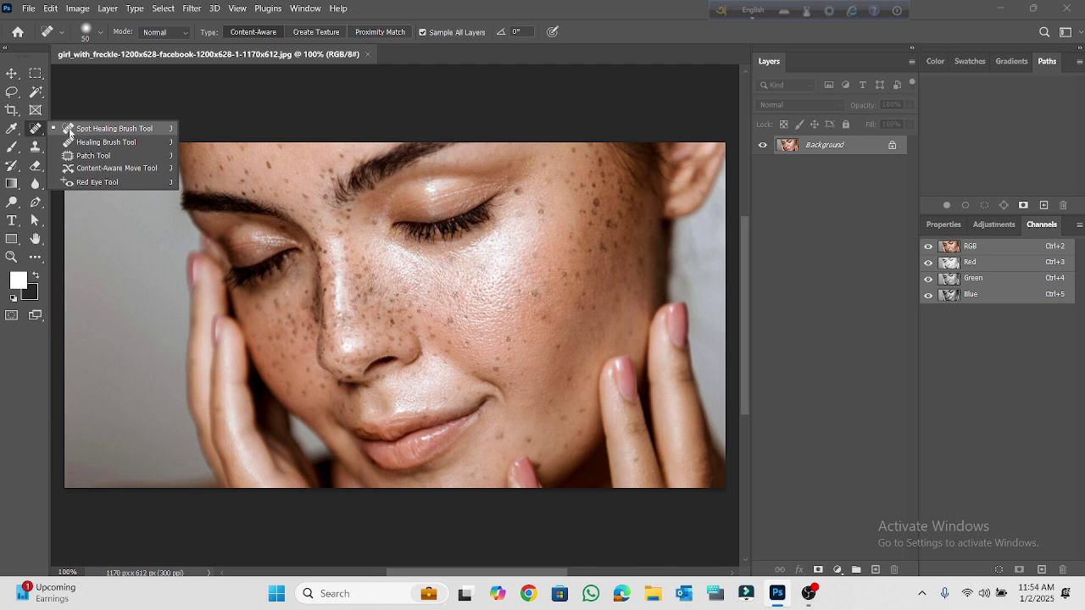
Use the Spot Healing Brush to remove freckles from the side of the nose facing the larger cheek
click(143, 129)
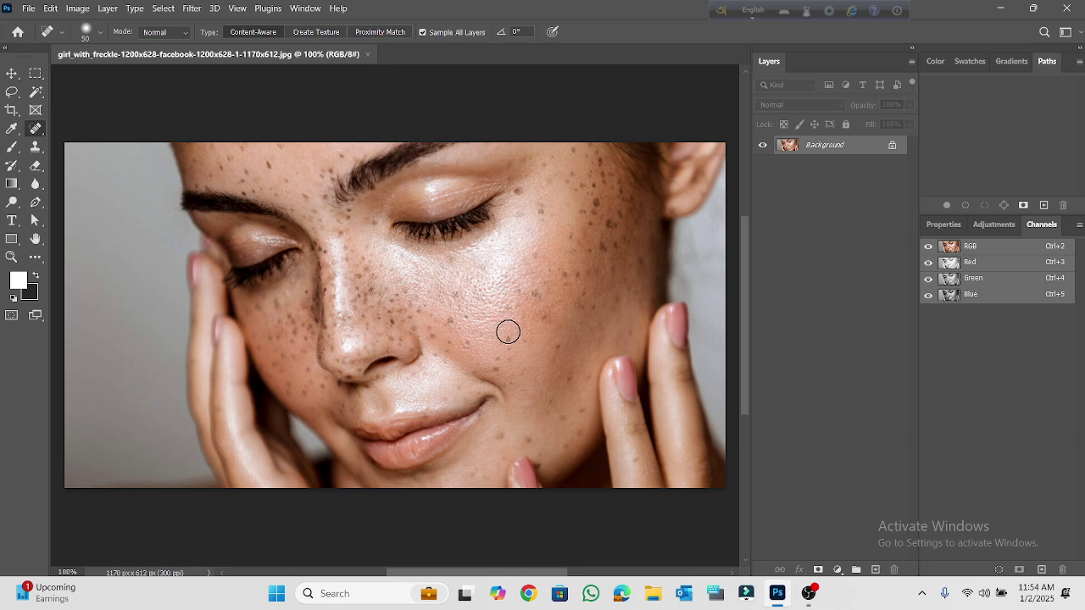
scroll(508, 332, up, 3)
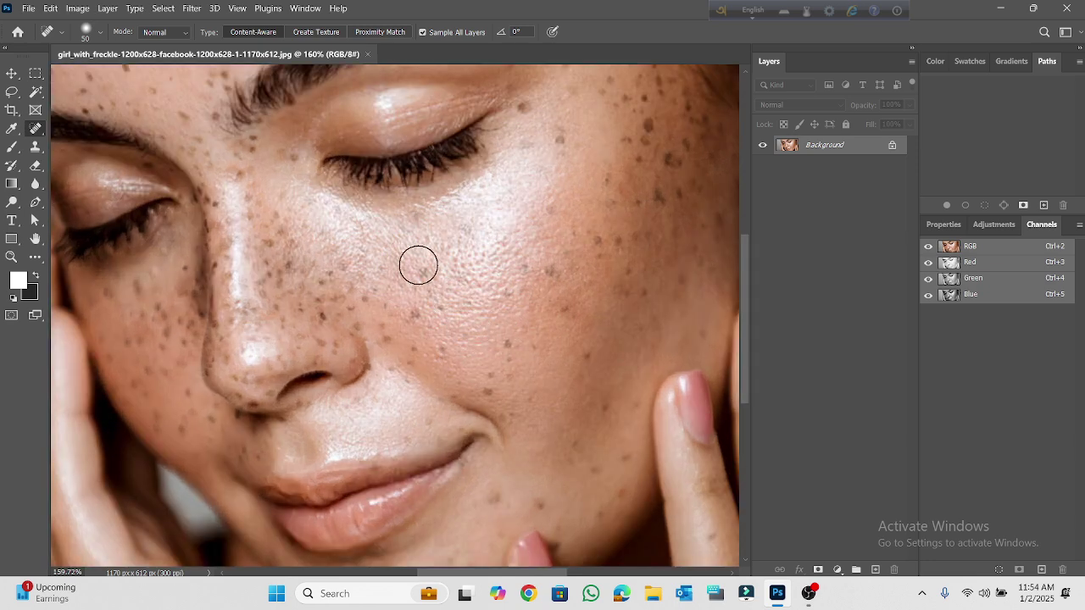
alt+click(377, 426)
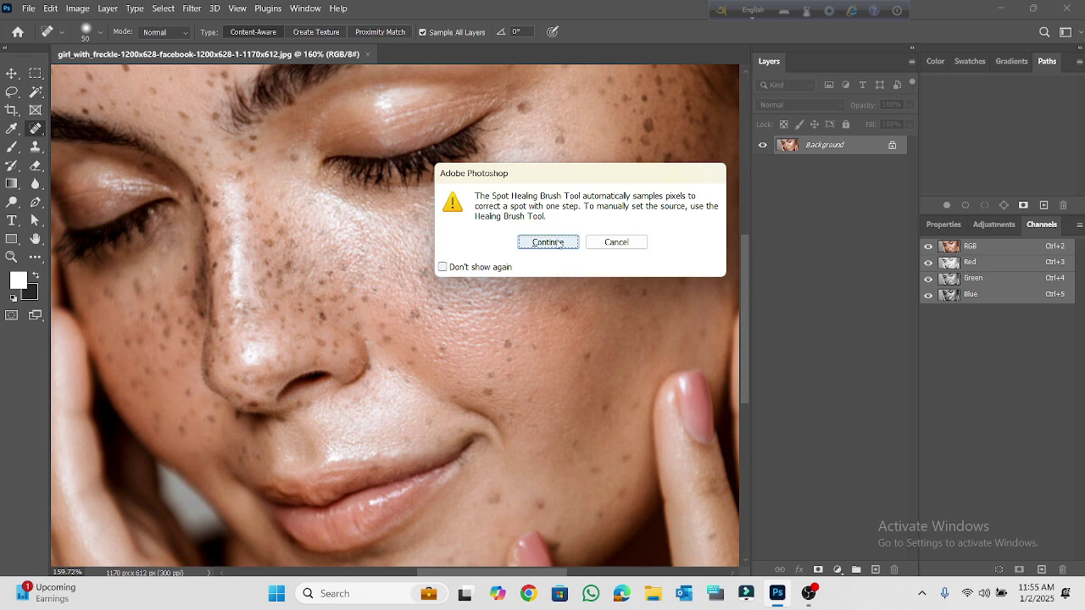
click(558, 246)
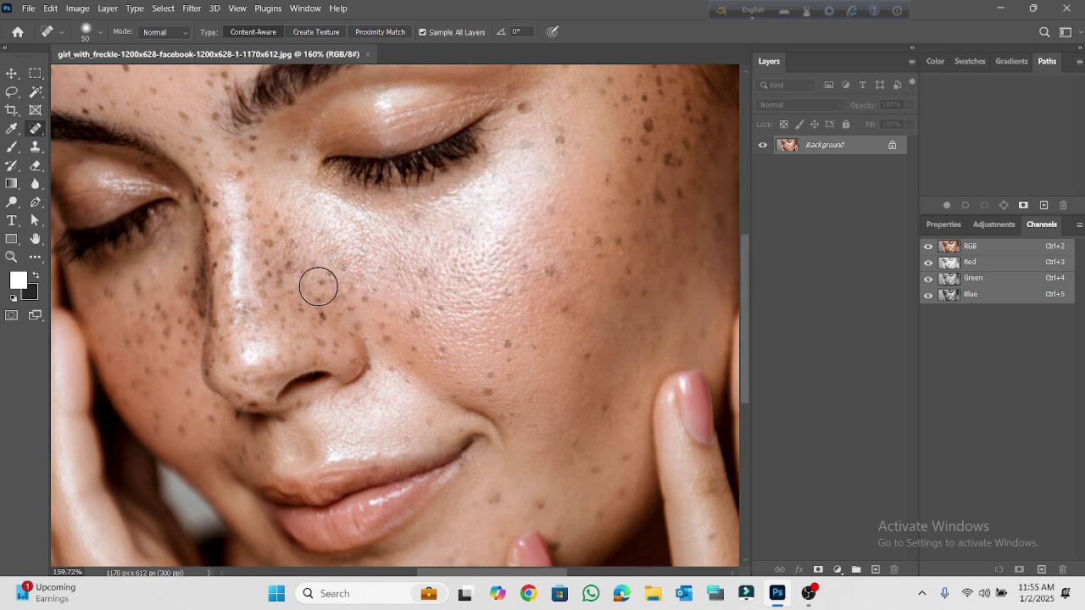
mouse_move(315, 282)
mouse_down()
mouse_move(310, 311)
mouse_move(273, 285)
mouse_move(274, 240)
mouse_up()
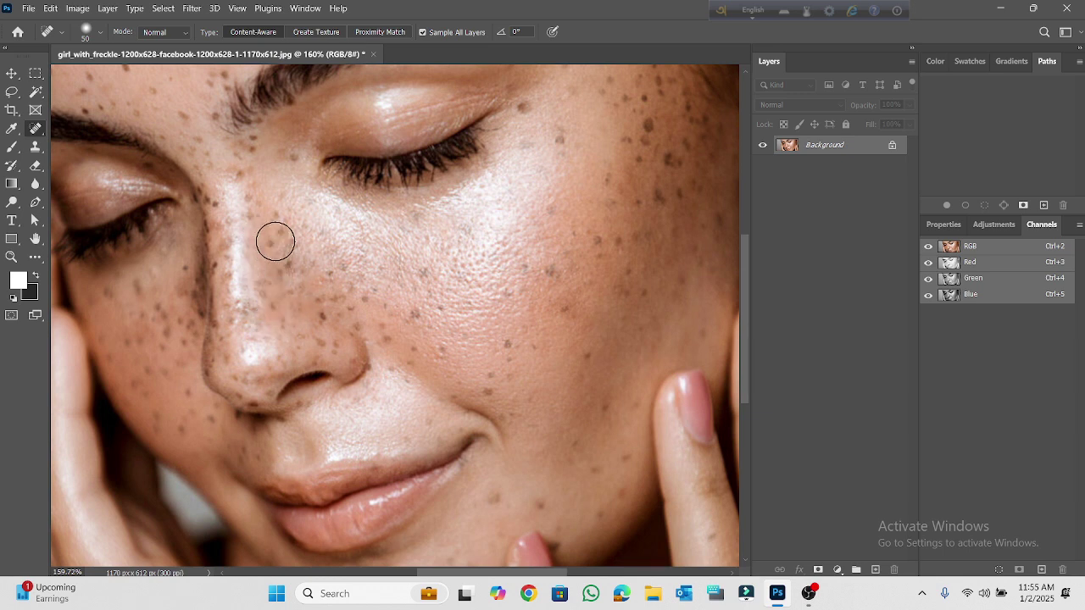
Heal the freckles across the smaller cheek on the image's left, from below the eye down to the jaw
mouse_move(199, 255)
mouse_down()
mouse_move(189, 330)
mouse_move(188, 256)
mouse_up()
click(193, 272)
drag(193, 328, 179, 340)
click(152, 283)
click(142, 379)
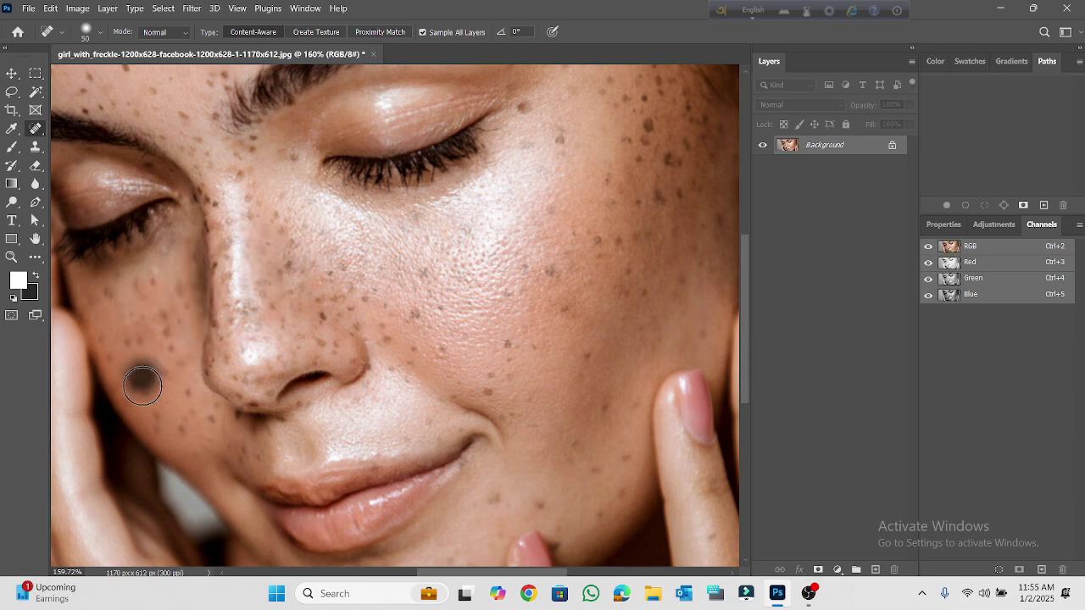
click(120, 304)
click(162, 359)
click(159, 320)
click(151, 281)
click(104, 325)
drag(134, 390, 144, 406)
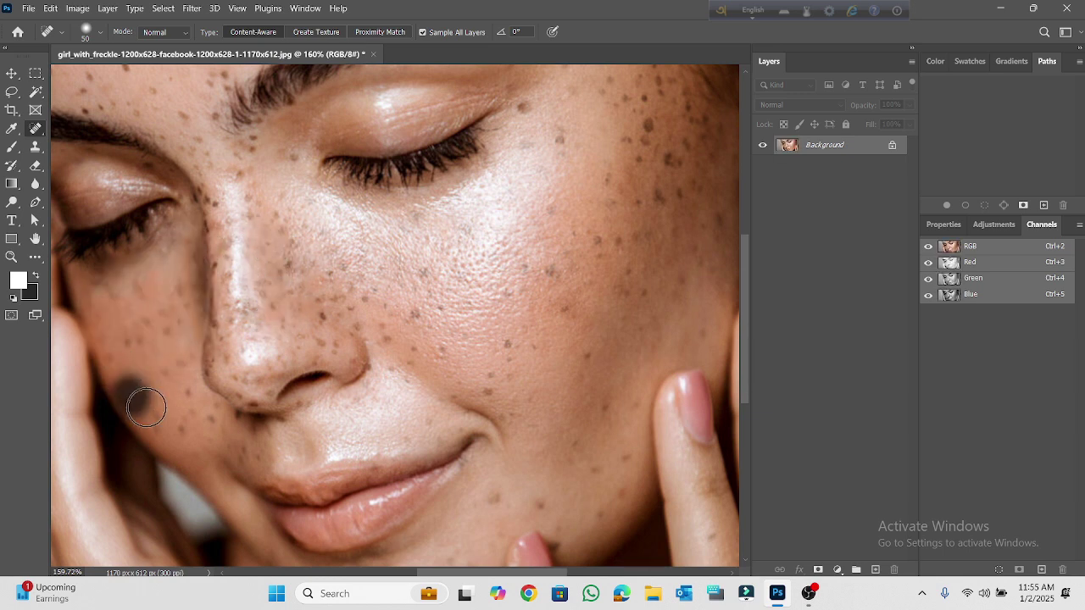
click(175, 439)
click(186, 396)
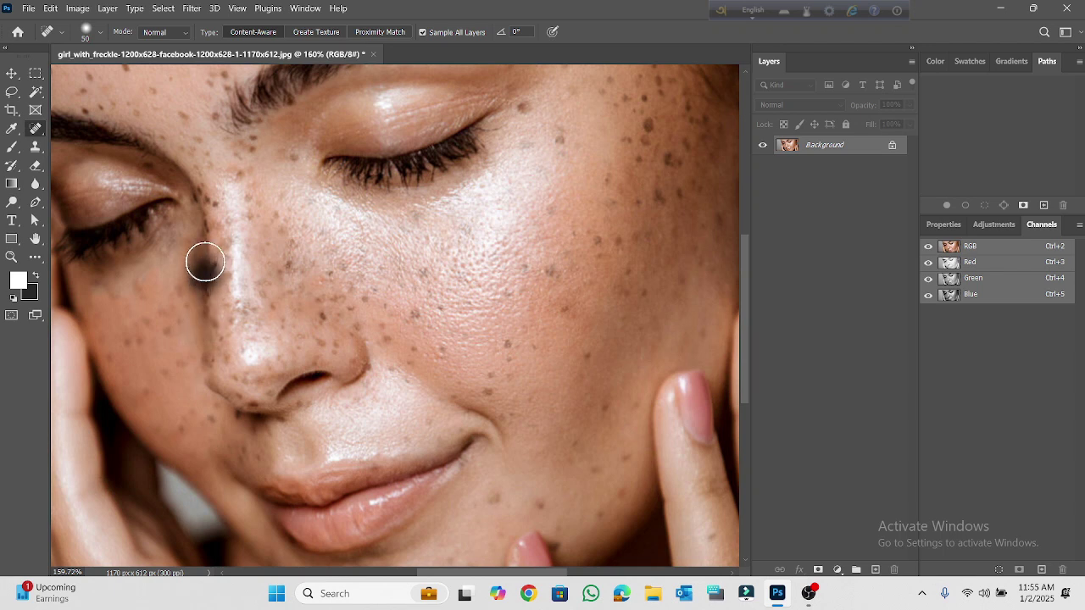
Heal the spots in the crease beside the nose and along the upper nose bridge
click(194, 286)
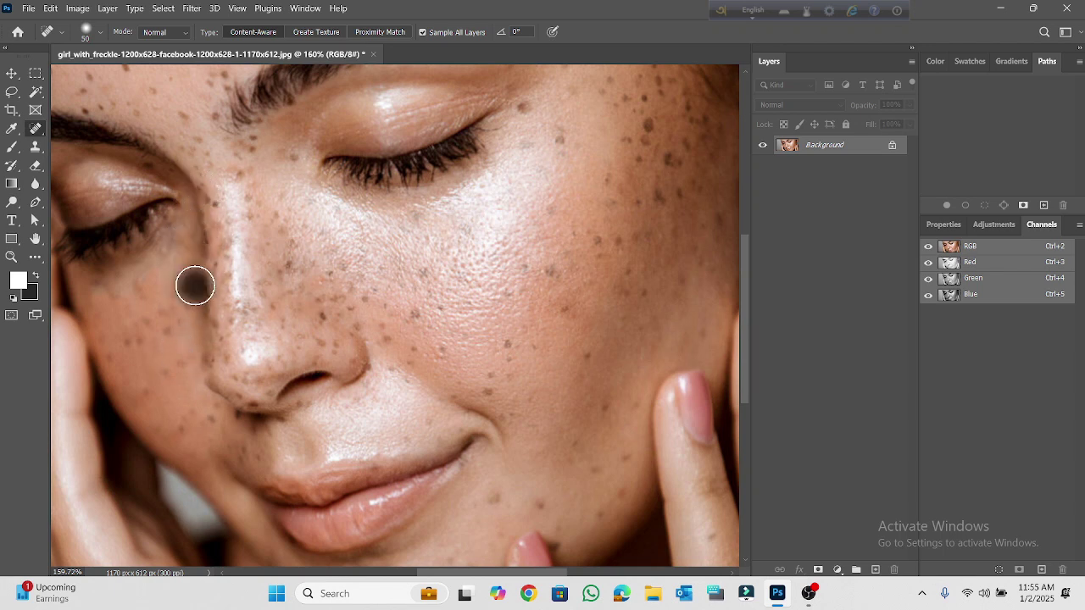
click(199, 291)
drag(251, 200, 281, 258)
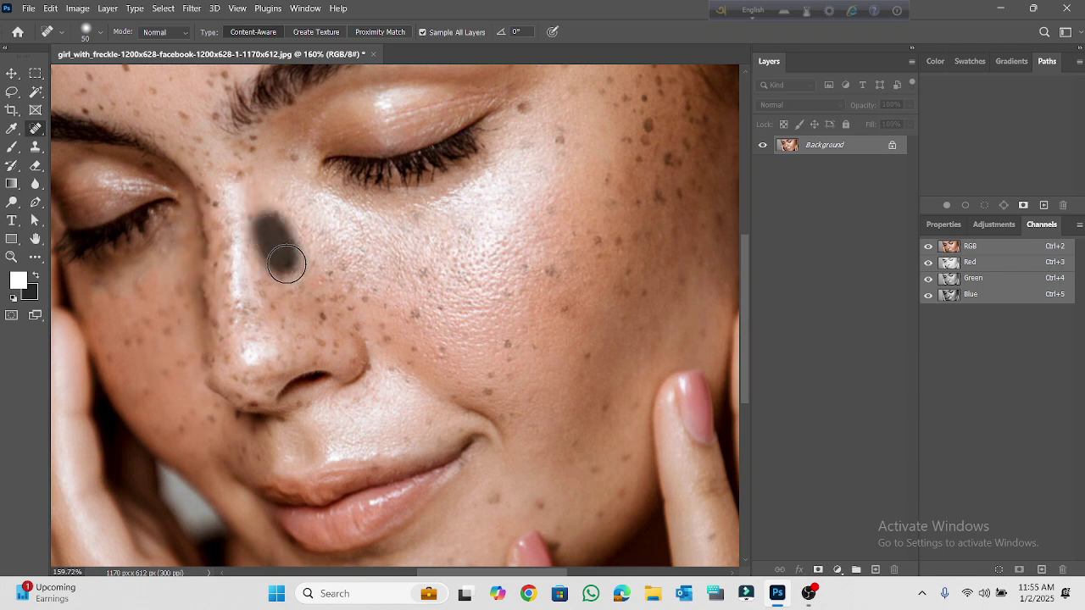
Heal the dark freckles on the outer part of the larger cheek and beside the outer eye corner
drag(666, 147, 670, 191)
click(582, 249)
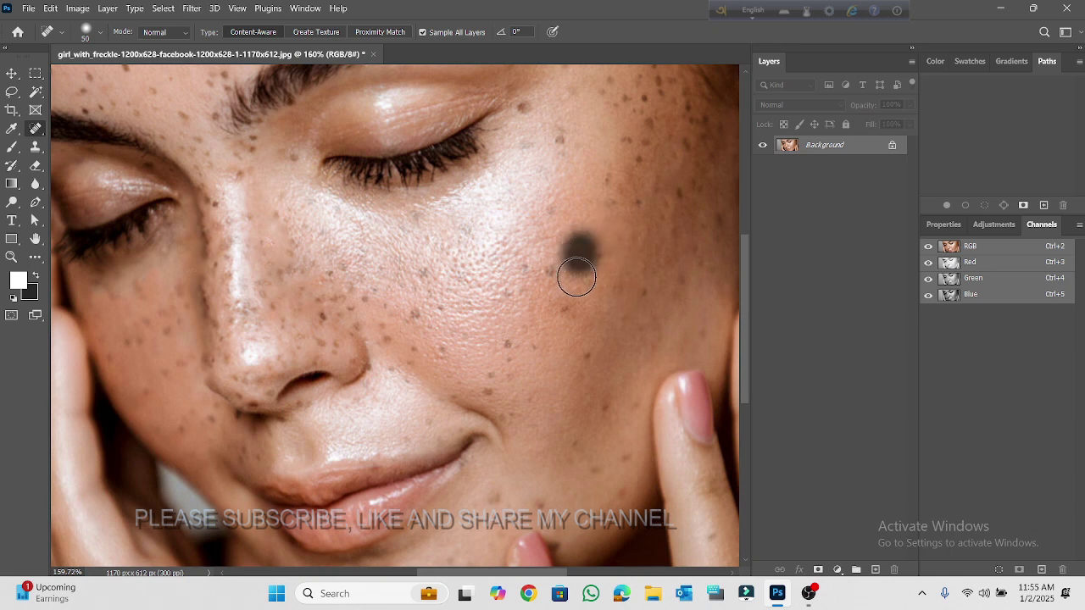
click(552, 268)
click(551, 211)
click(556, 146)
Heal the freckles on the inner part of the larger cheek and around the adjacent nostril
click(416, 317)
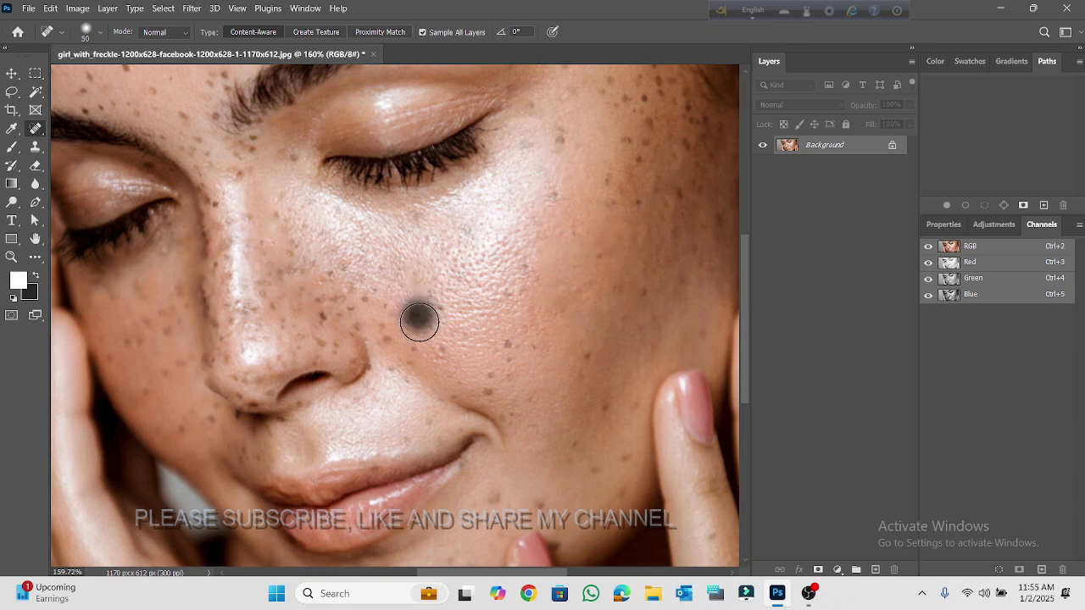
click(388, 349)
click(371, 378)
click(346, 336)
click(288, 334)
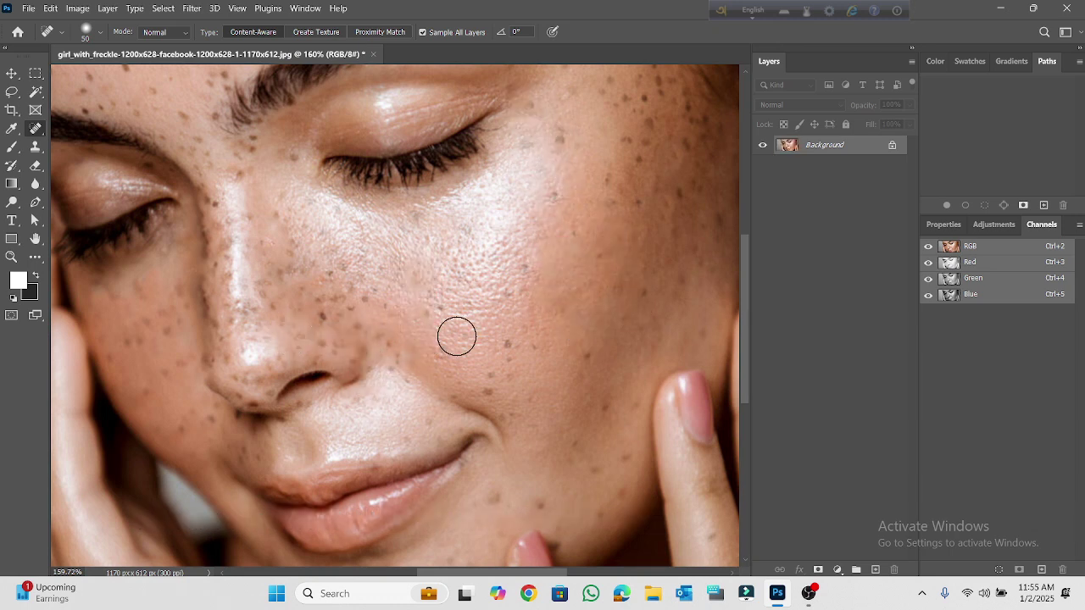
Remove the spots from the side and ridge of the nose, up to its root between the eyes
click(303, 289)
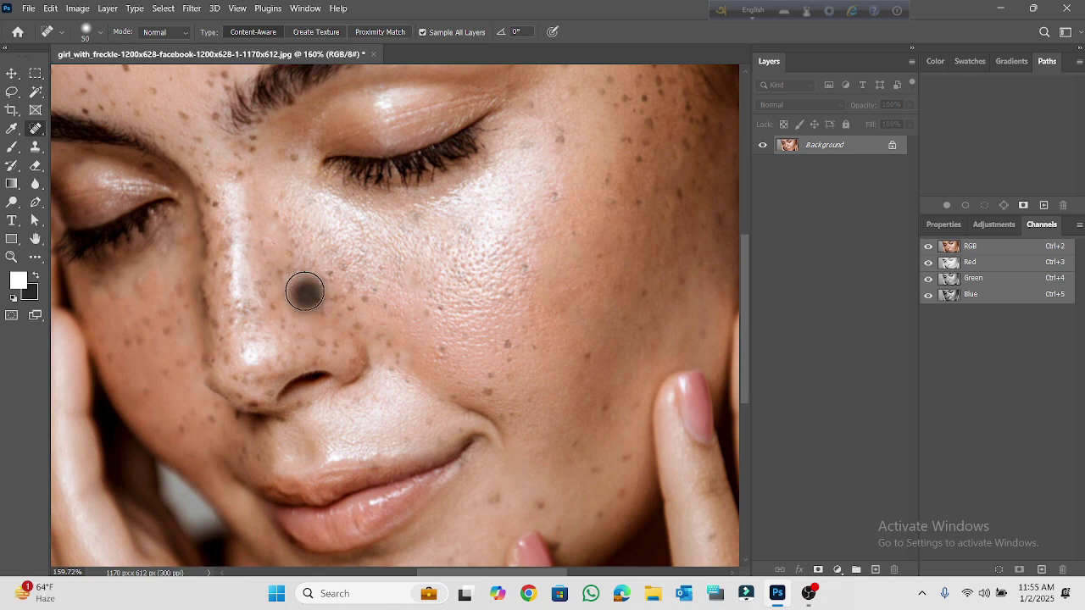
click(274, 331)
click(232, 325)
click(229, 245)
click(240, 182)
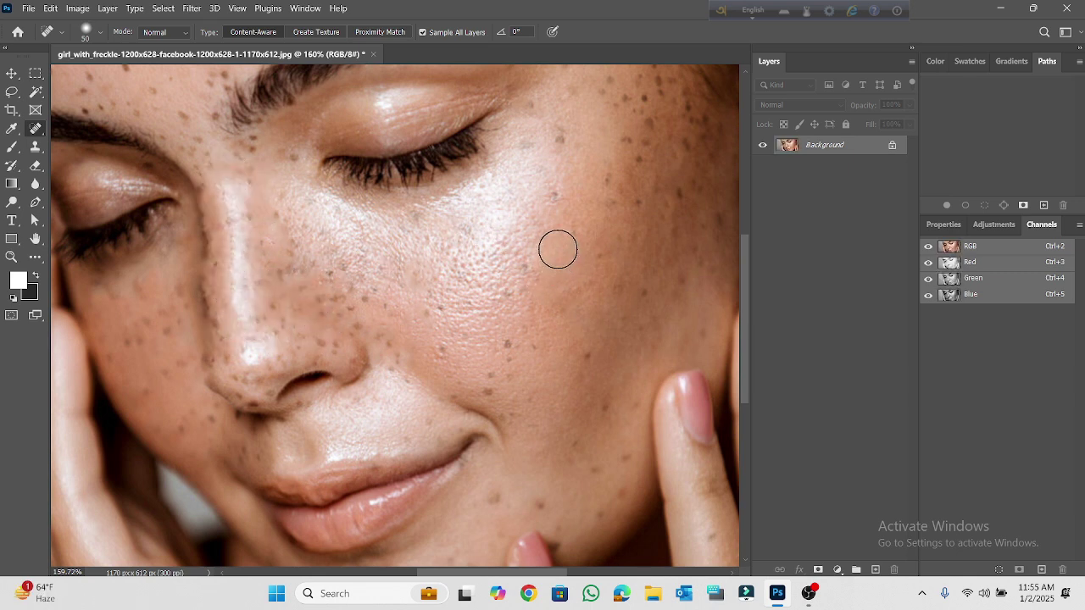
Reduce the healing brush size to 35 and heal spots on the upper larger cheek and between the eyebrows
key(bracketleft)
key(bracketleft)
click(557, 195)
click(540, 210)
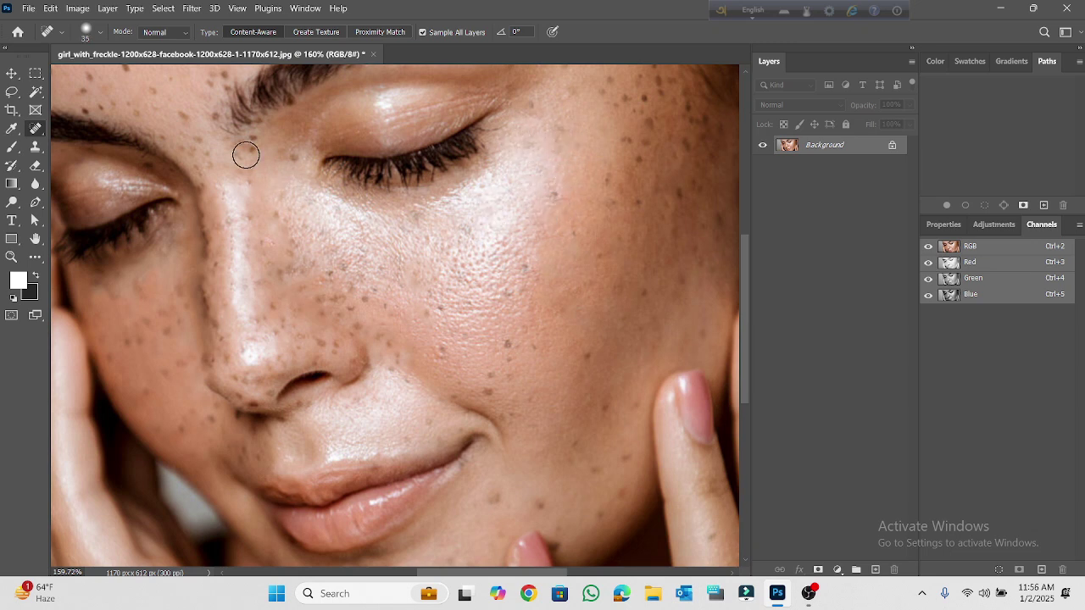
click(276, 156)
click(193, 151)
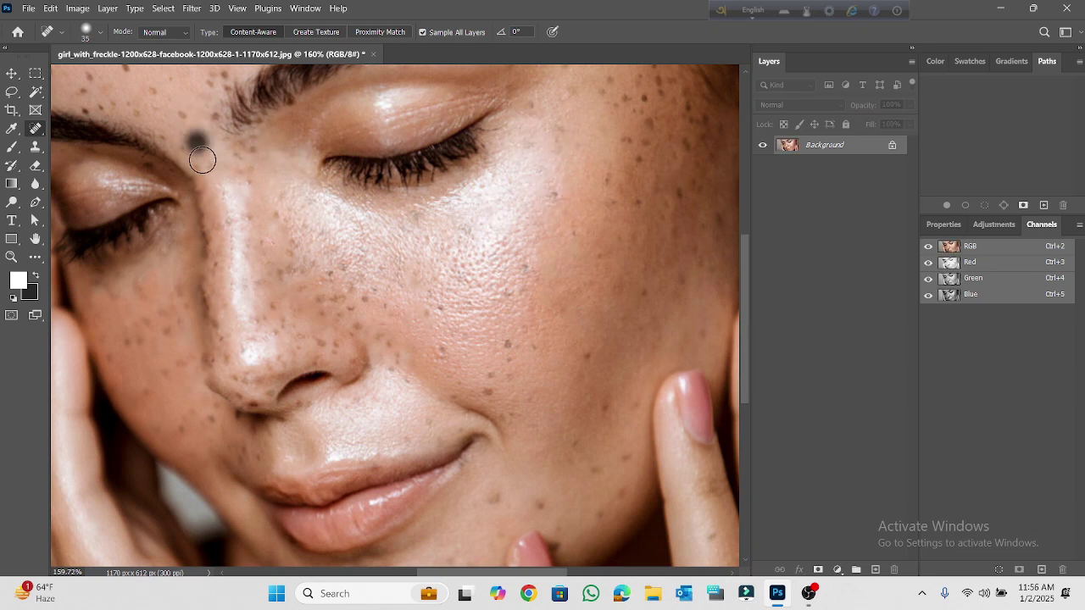
Heal the small freckles on the side of the nose, around the nostril and above the nose tip
drag(283, 251, 291, 276)
click(363, 329)
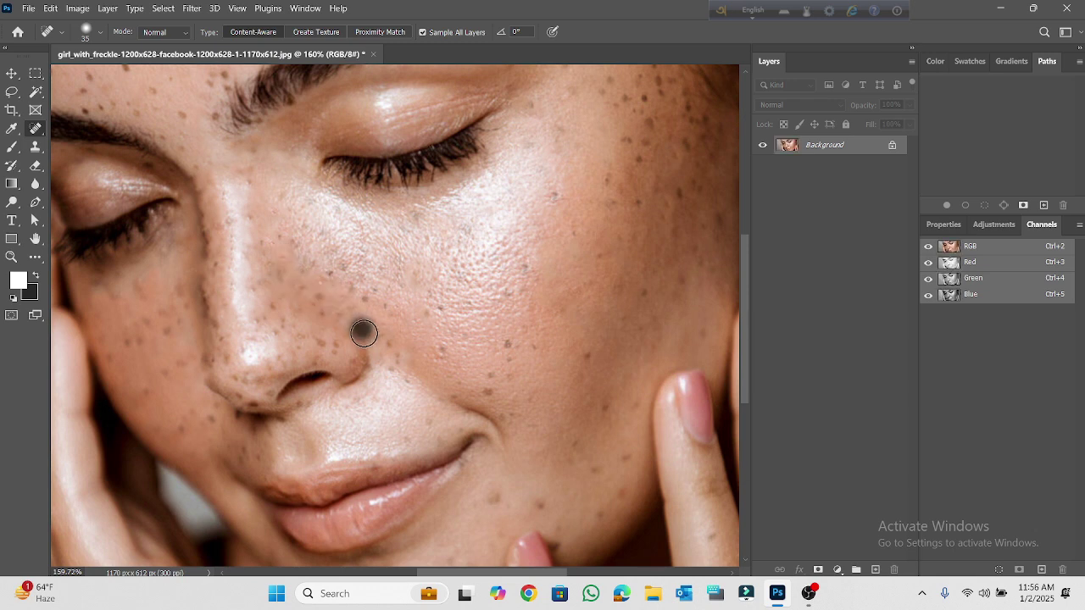
click(392, 364)
click(329, 349)
click(280, 337)
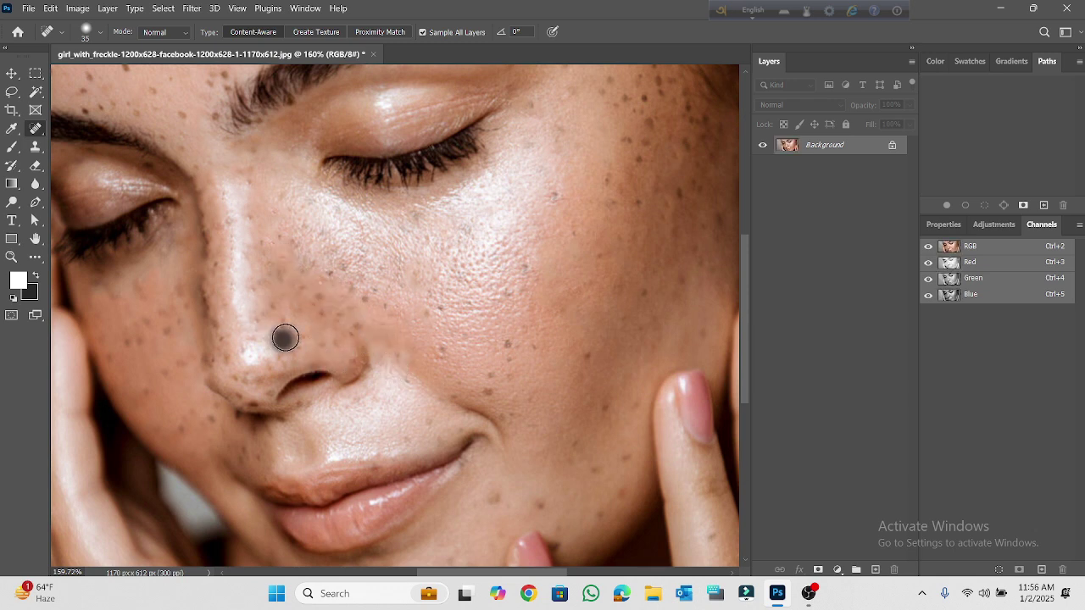
click(252, 317)
click(219, 326)
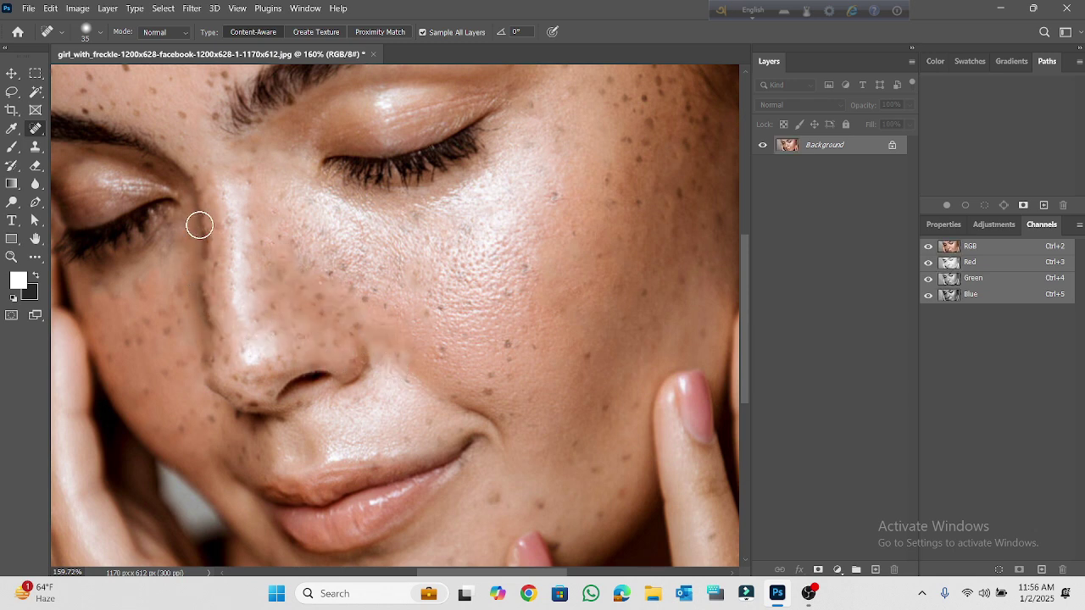
Heal scattered spots on the forehead, temple, chin, jaw and the larger cheek above the mouth corner
click(134, 112)
click(692, 112)
click(544, 498)
click(507, 496)
click(462, 551)
click(626, 453)
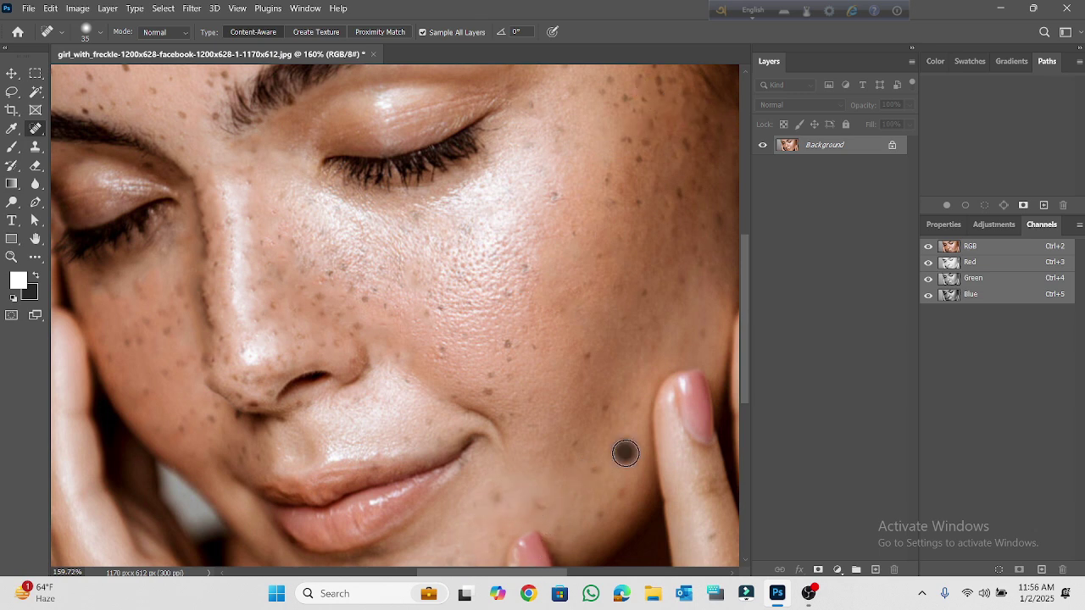
click(610, 527)
click(496, 400)
click(452, 403)
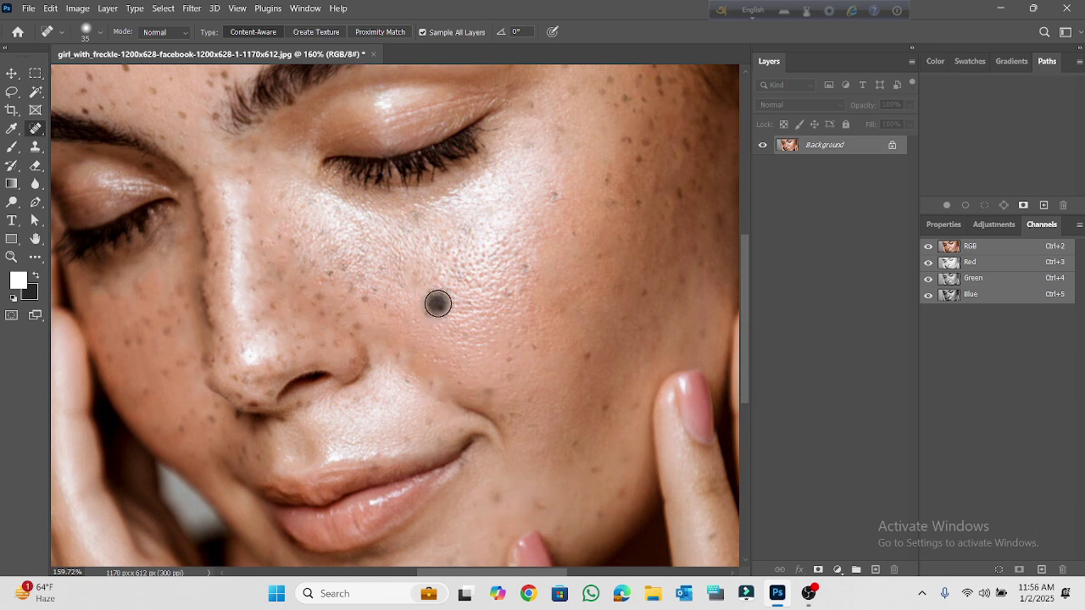
Heal the clustered freckles on the temple and outer cheek, working up to the hairline
click(693, 142)
click(675, 101)
click(680, 97)
click(694, 103)
click(727, 134)
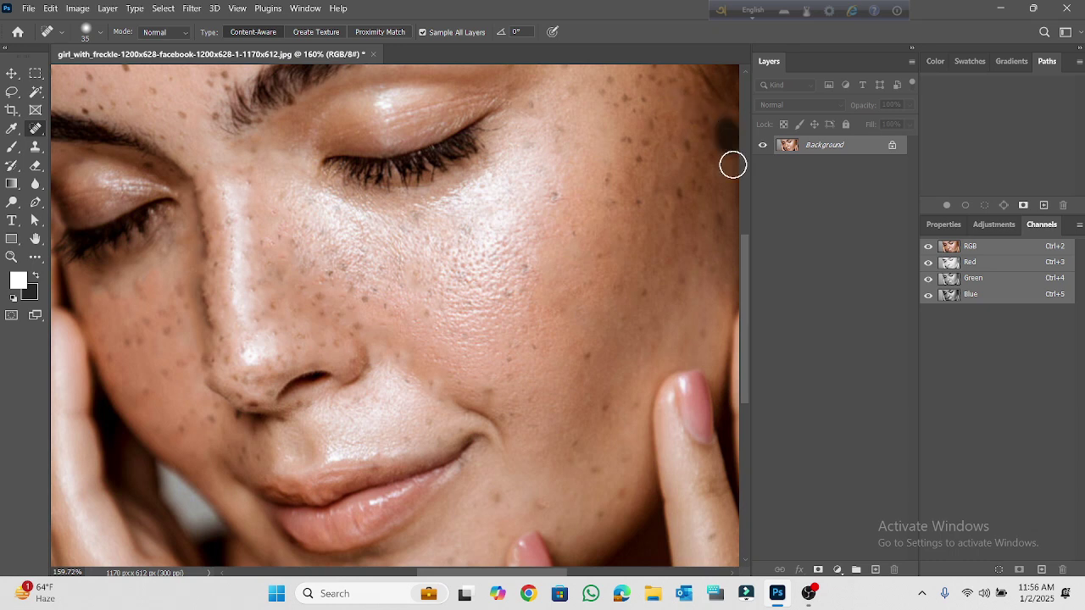
click(634, 188)
click(625, 136)
click(625, 93)
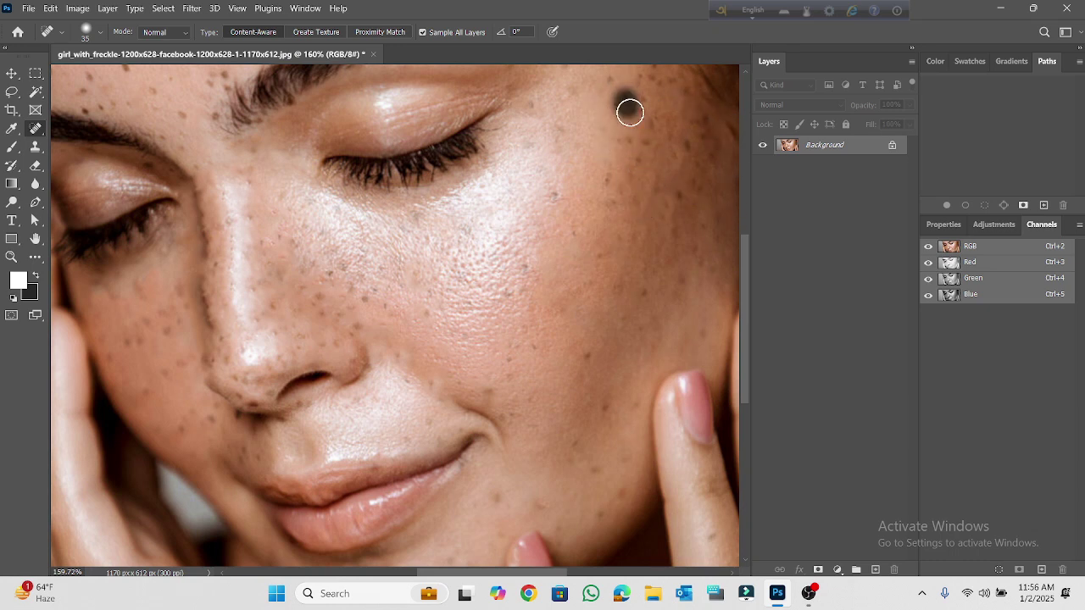
drag(651, 100, 652, 157)
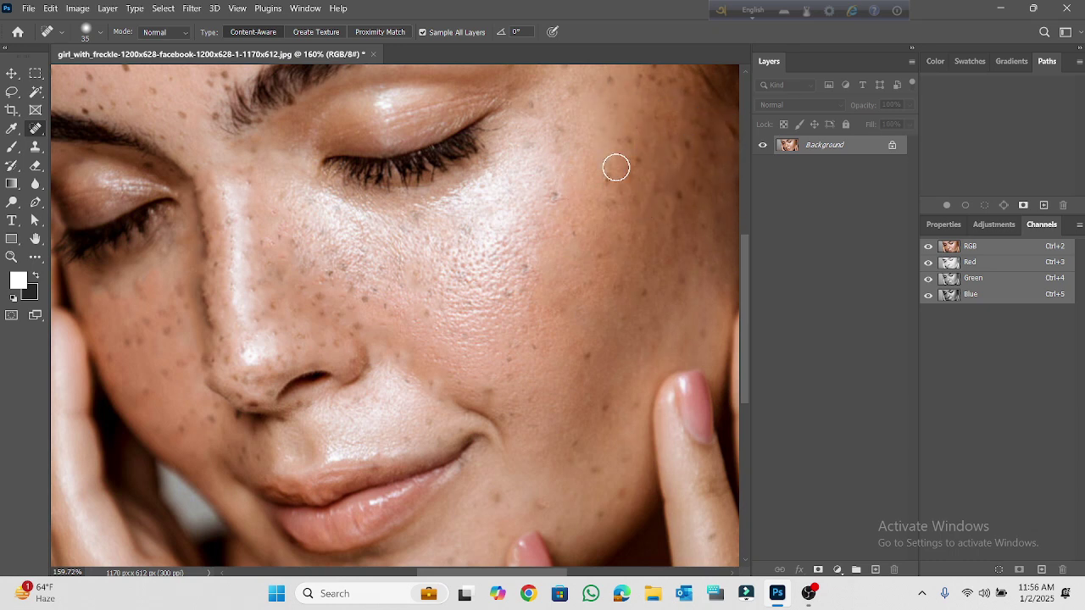
scroll(616, 166, up, 2)
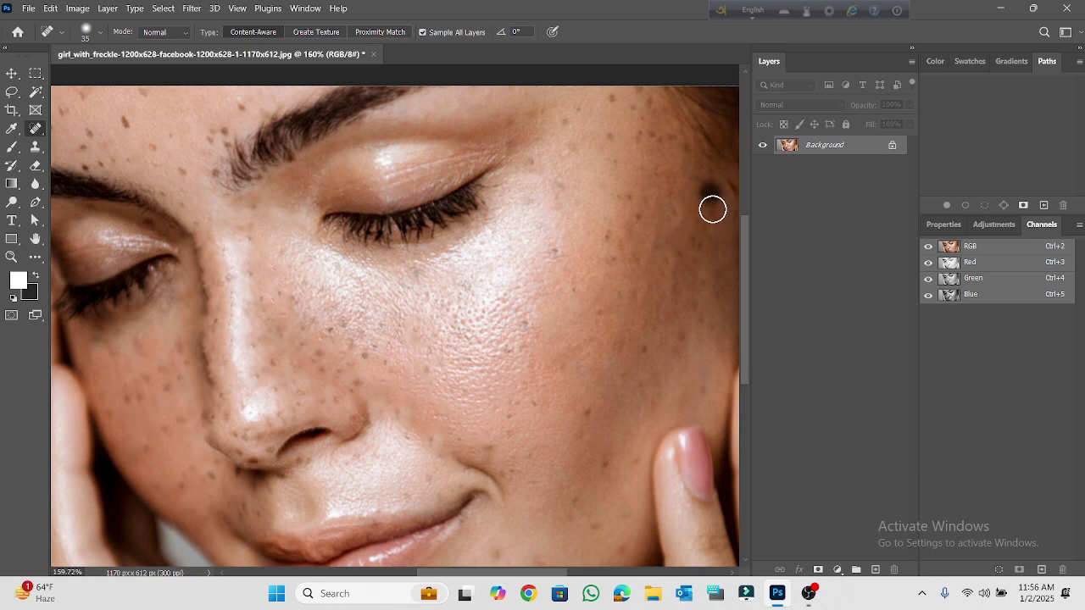
scroll(712, 209, up, 3)
click(608, 213)
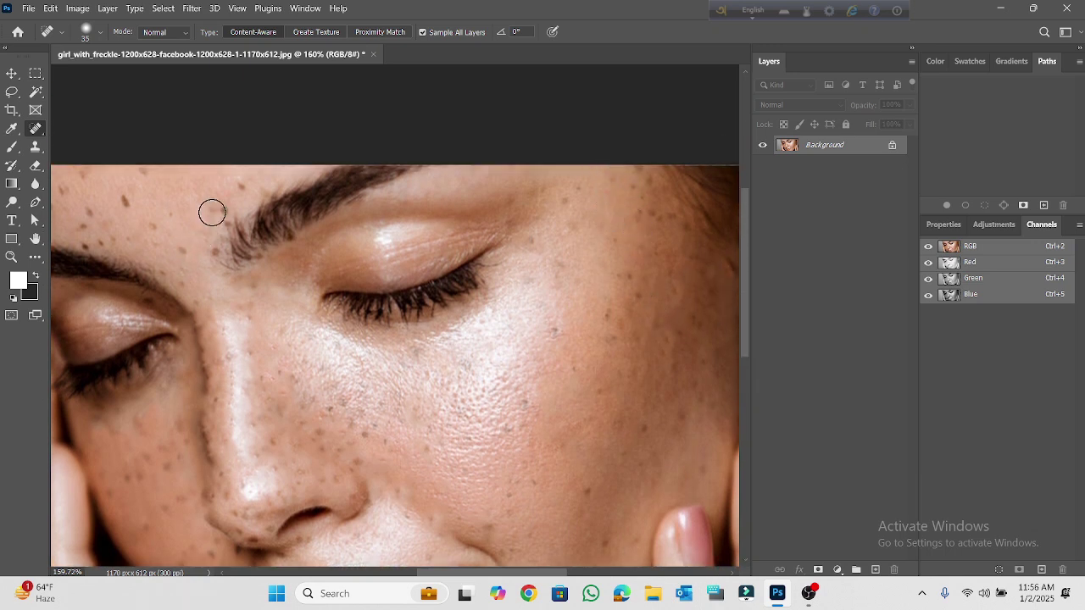
Remove the freckles from the forehead above and between the eyebrows
click(126, 200)
click(89, 212)
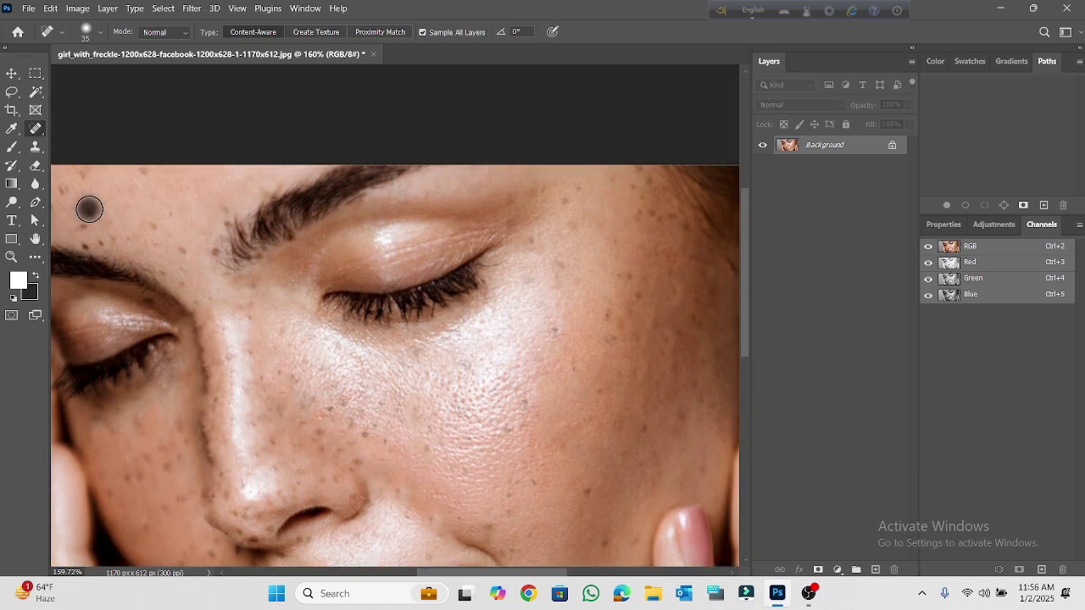
click(68, 188)
click(116, 175)
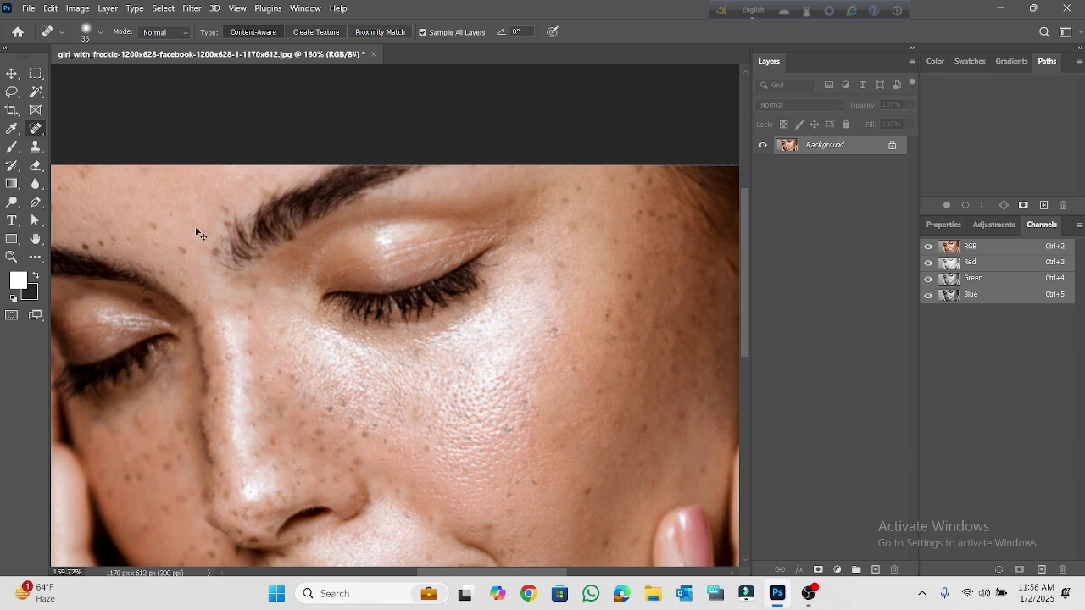
click(83, 173)
click(141, 174)
click(181, 250)
click(160, 229)
click(62, 243)
click(106, 240)
click(91, 244)
click(211, 247)
click(220, 213)
click(211, 248)
Heal the remaining spots at the root of the nose and where its side meets the larger cheek
click(251, 305)
click(340, 409)
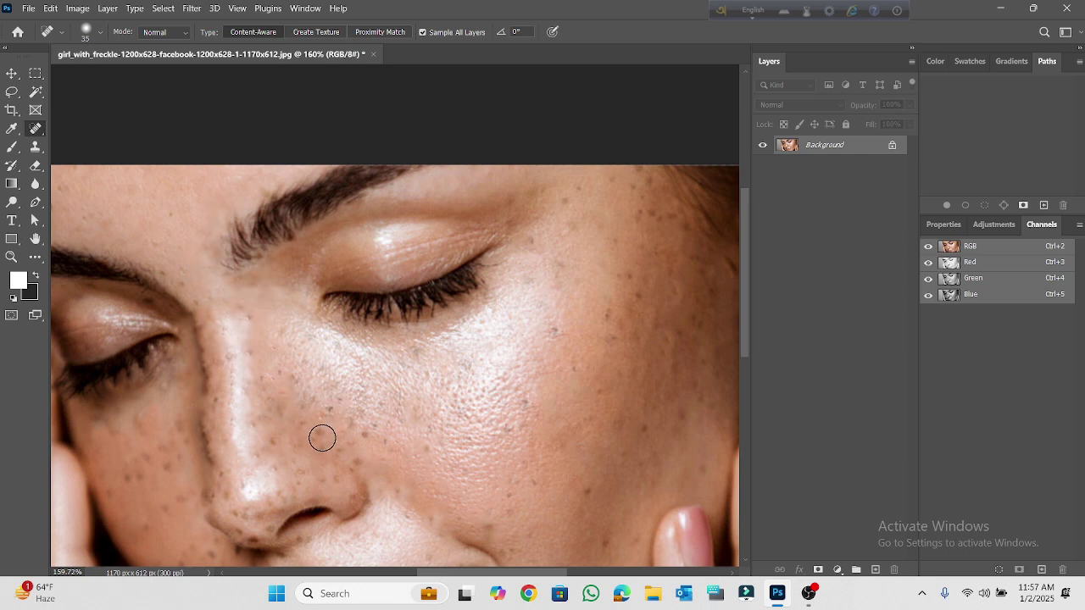
click(368, 438)
click(364, 436)
click(357, 456)
click(357, 465)
click(316, 430)
click(293, 410)
Heal the leftover freckles on the temple near the hairline
scroll(488, 331, down, 2)
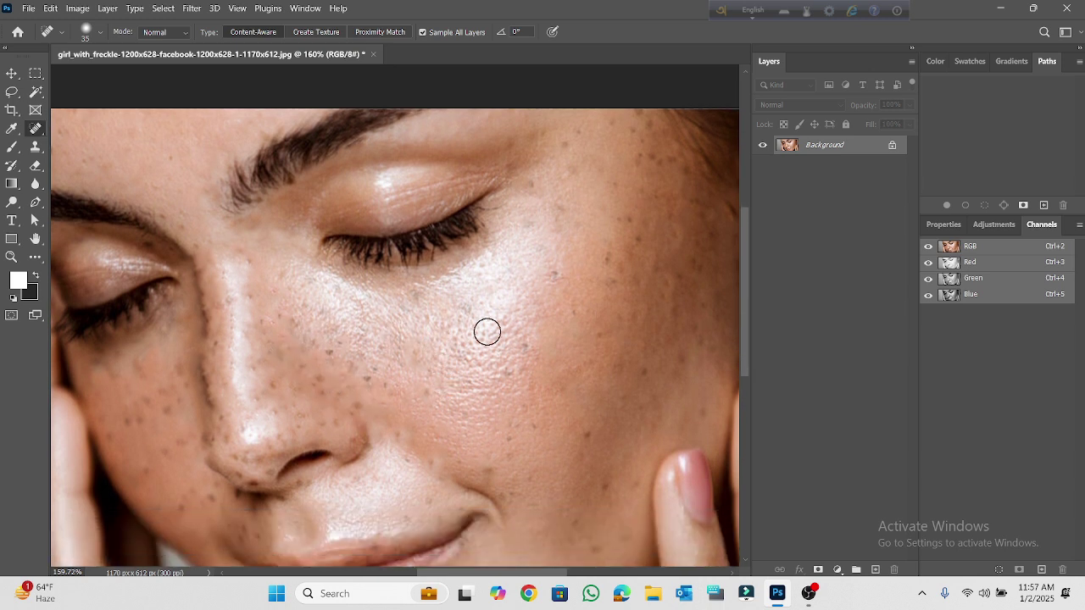
click(650, 157)
click(673, 160)
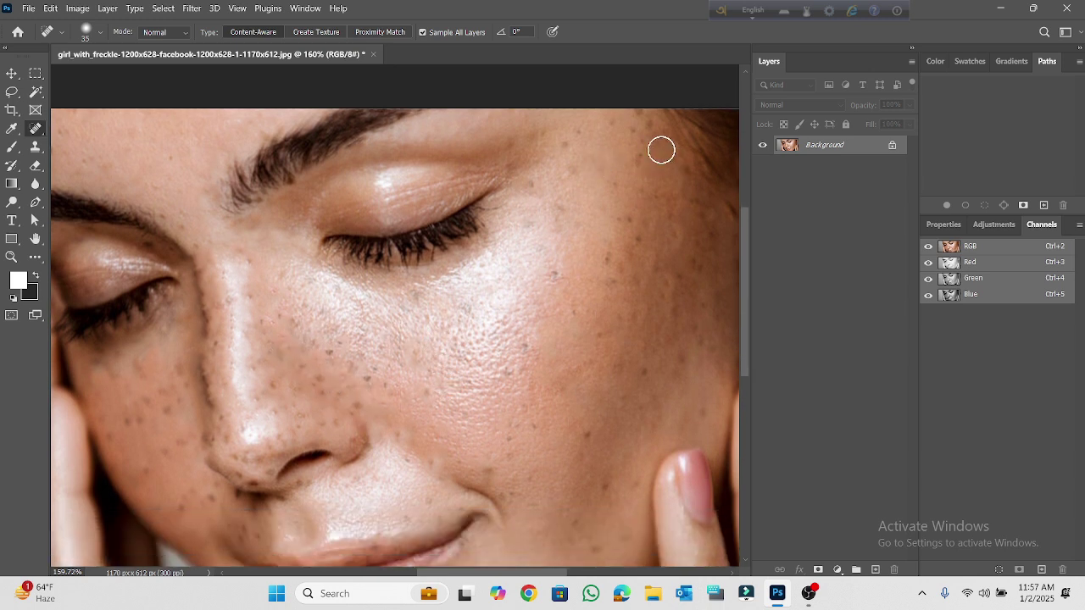
click(633, 113)
click(637, 139)
Remove the remaining spots along the jaw near the fingers and on the chin
scroll(612, 433, down, 2)
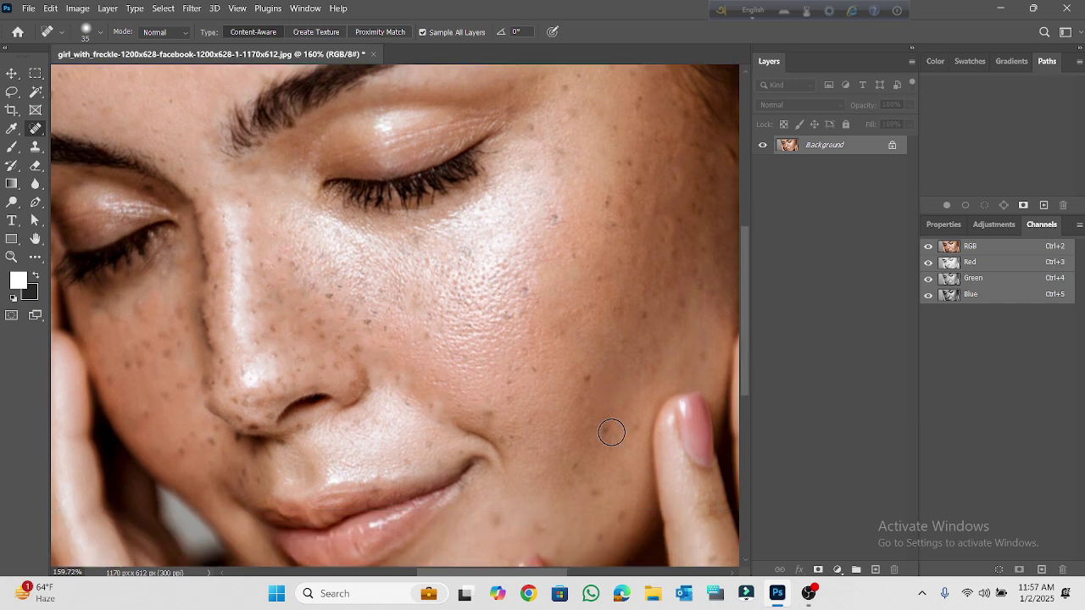
click(611, 431)
click(623, 507)
click(507, 521)
Heal the spots on the upper lip area just beneath the nose tip
click(247, 471)
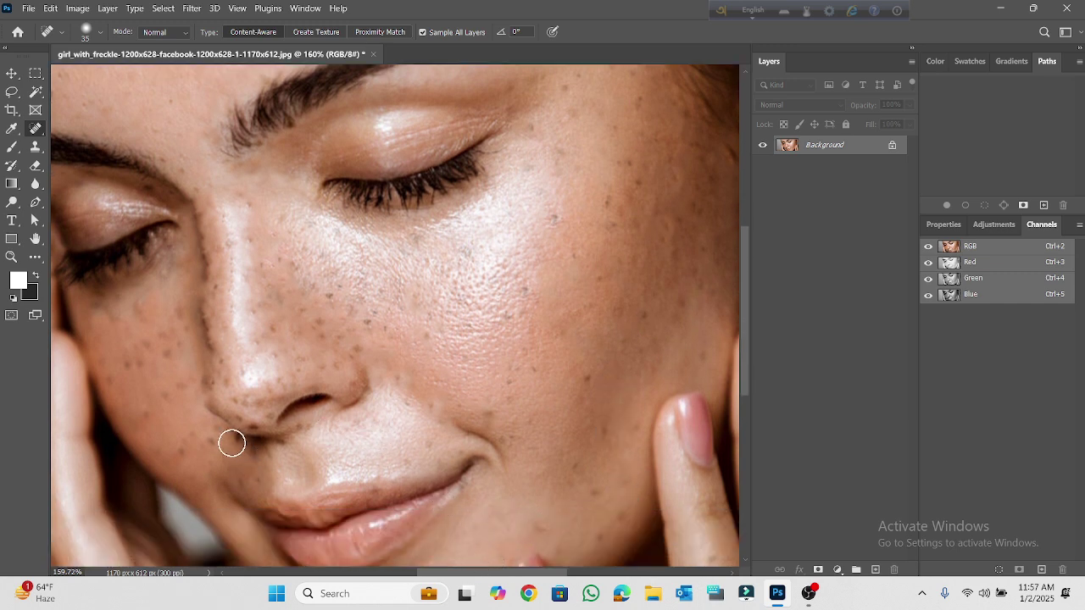
click(230, 439)
click(245, 443)
click(259, 448)
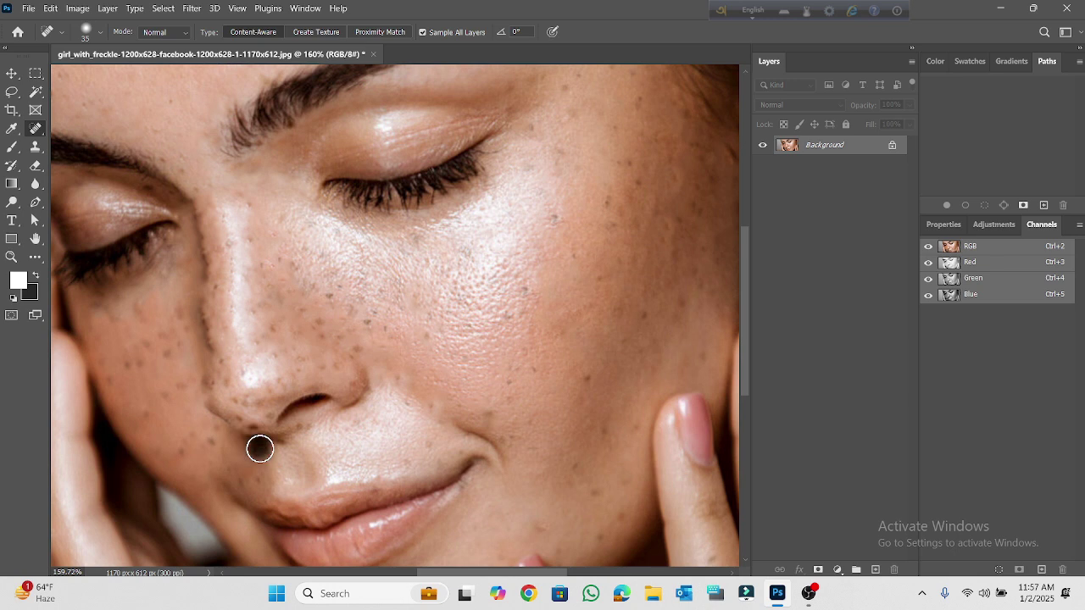
Heal the spots just beneath the nose tip and along the far side of the nose bridge near the inner eye corner
click(281, 446)
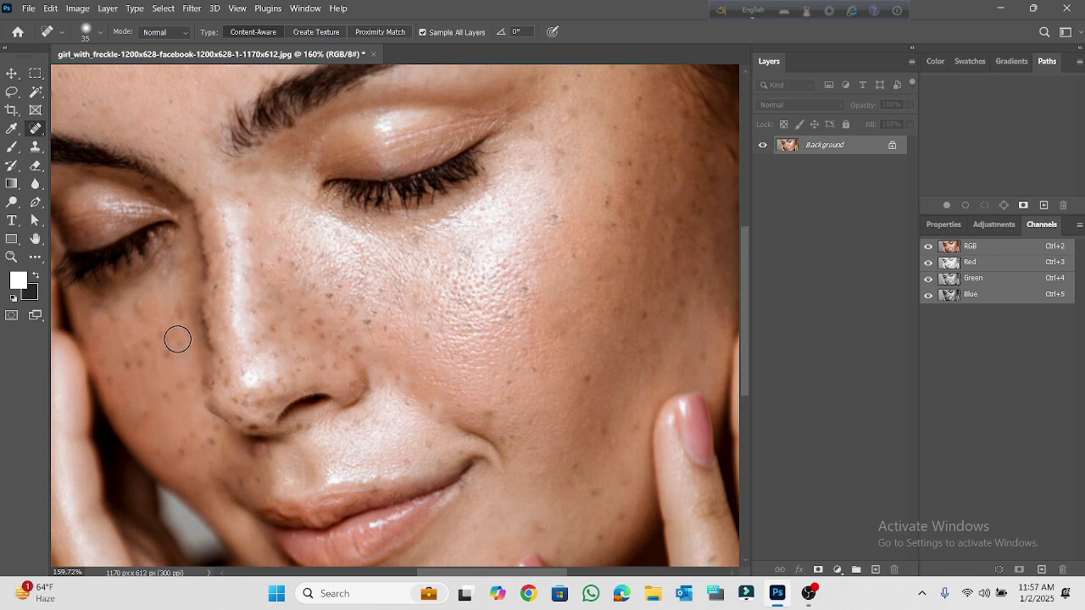
click(197, 255)
click(196, 274)
click(186, 312)
drag(177, 240, 151, 265)
Heal the spots on the larger cheek beside the nose and along the adjoining side of the nose
drag(378, 315, 365, 321)
click(369, 326)
click(364, 326)
click(362, 347)
click(318, 322)
click(286, 296)
click(333, 292)
Heal the spots on the outer edge of the larger cheek, between the raised fingers and the hairline
click(651, 307)
click(695, 279)
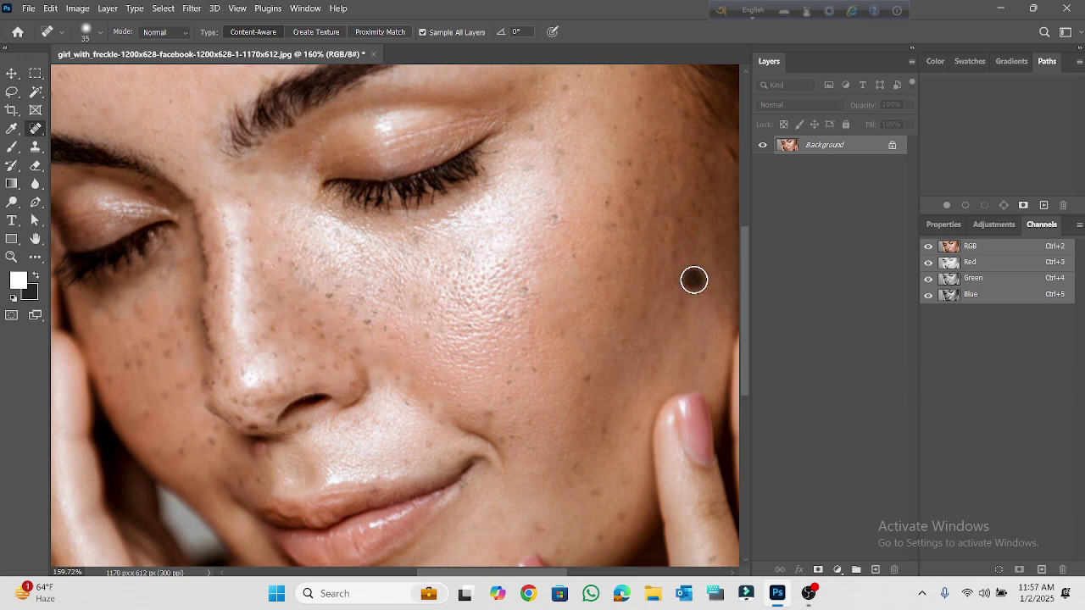
click(699, 195)
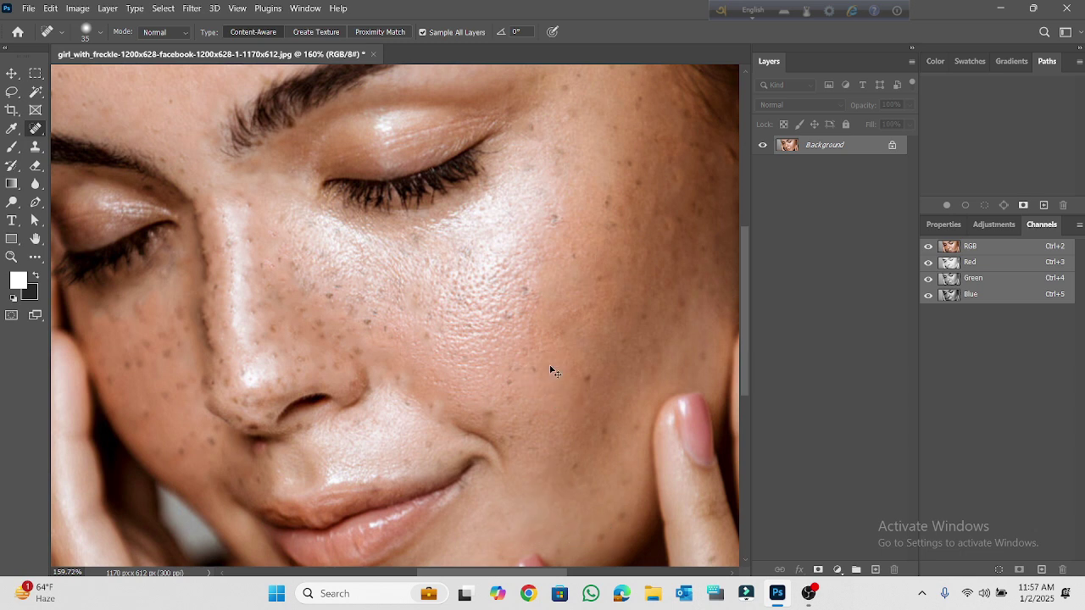
Duplicate the Background layer and convert the copy to a smart object
scroll(551, 371, down, 3)
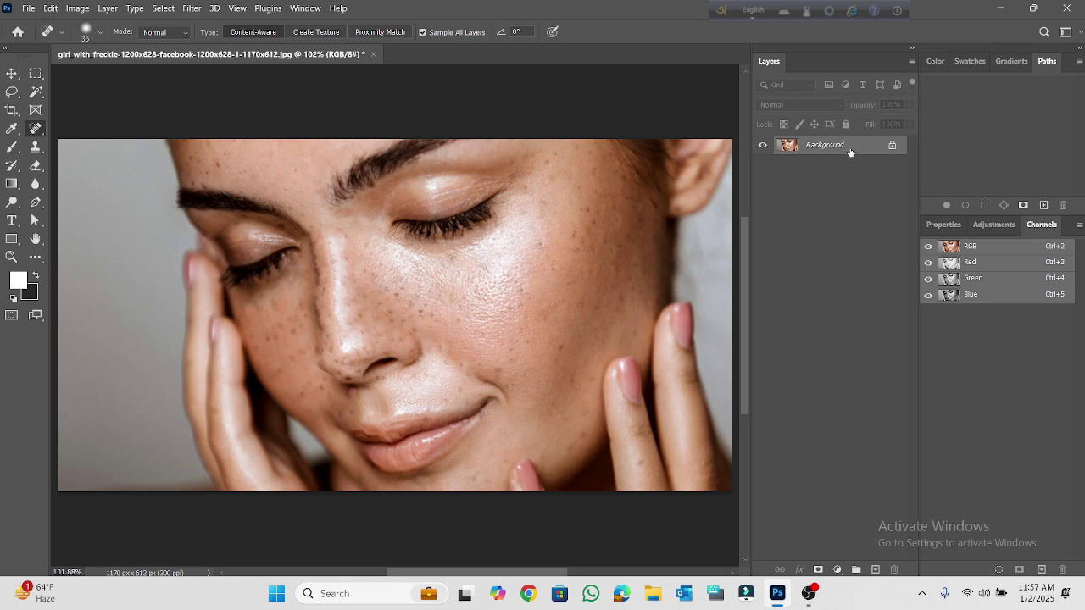
key(ctrl+j)
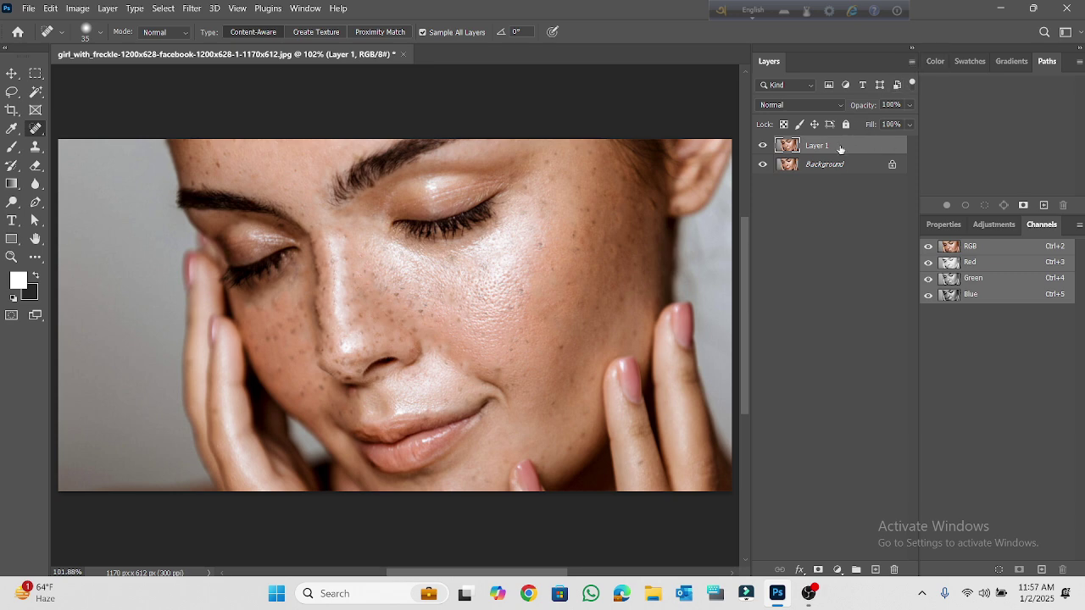
right_click(840, 149)
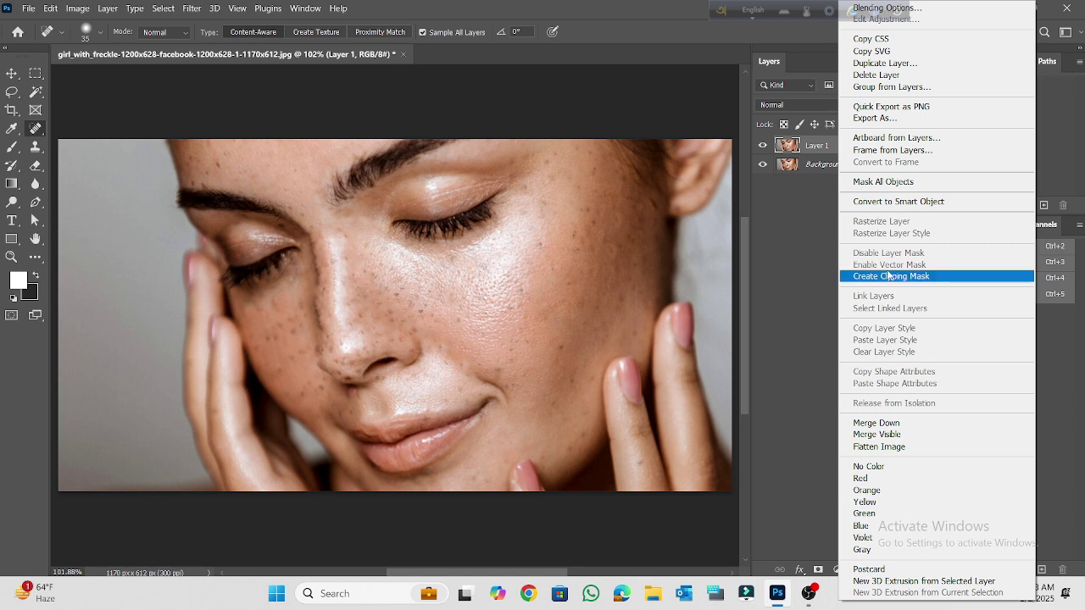
click(899, 202)
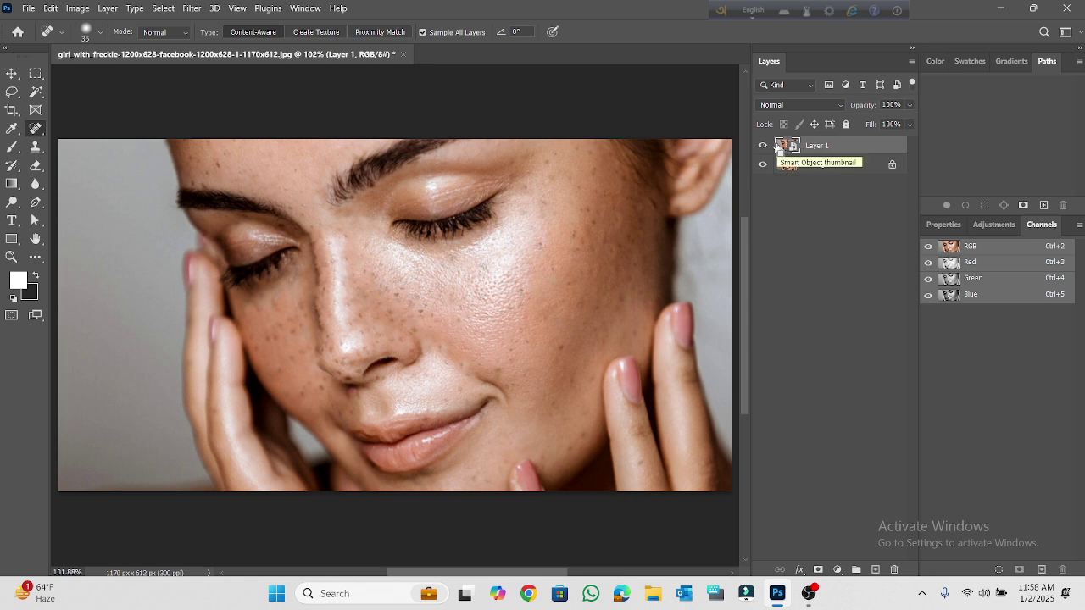
Invert the colors of the duplicated layer and set its blending mode to Vivid Light
key(ctrl+i)
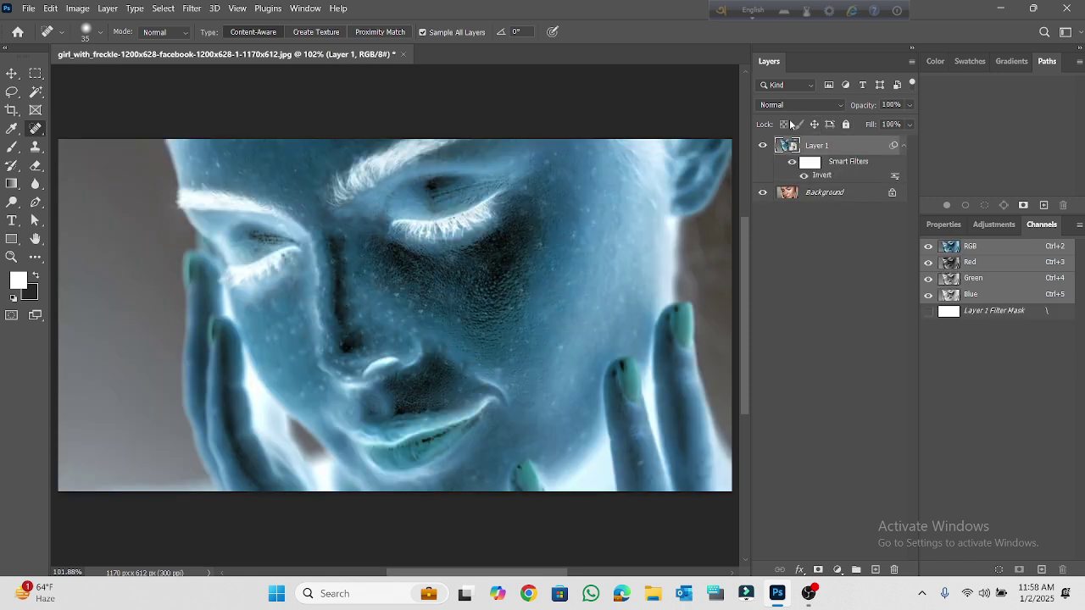
click(841, 107)
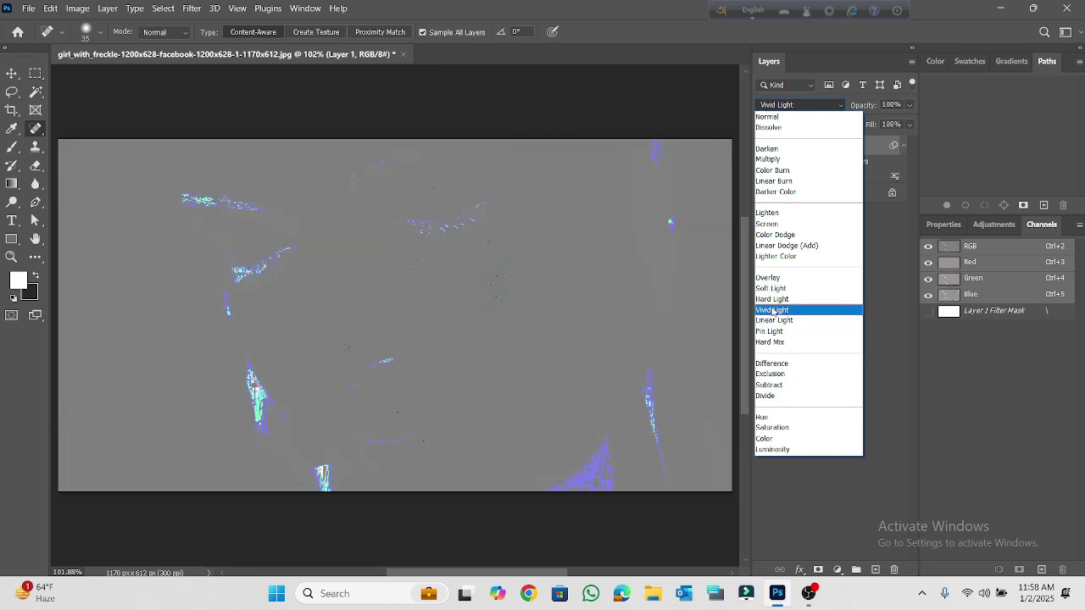
click(773, 310)
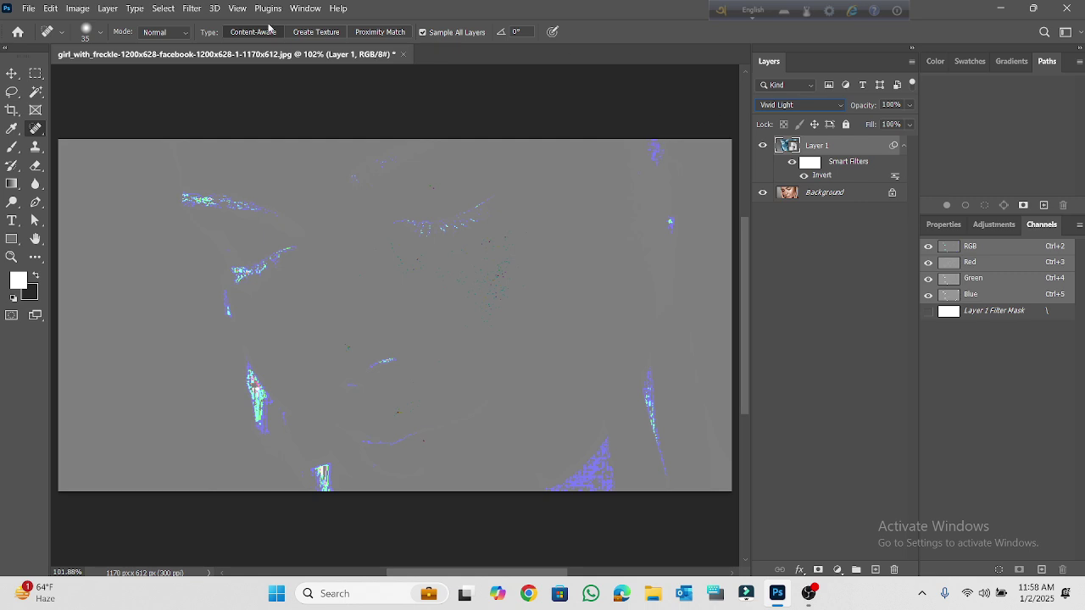
Apply a High Pass filter with a radius of 8.0 pixels to the inverted smart object layer
click(190, 8)
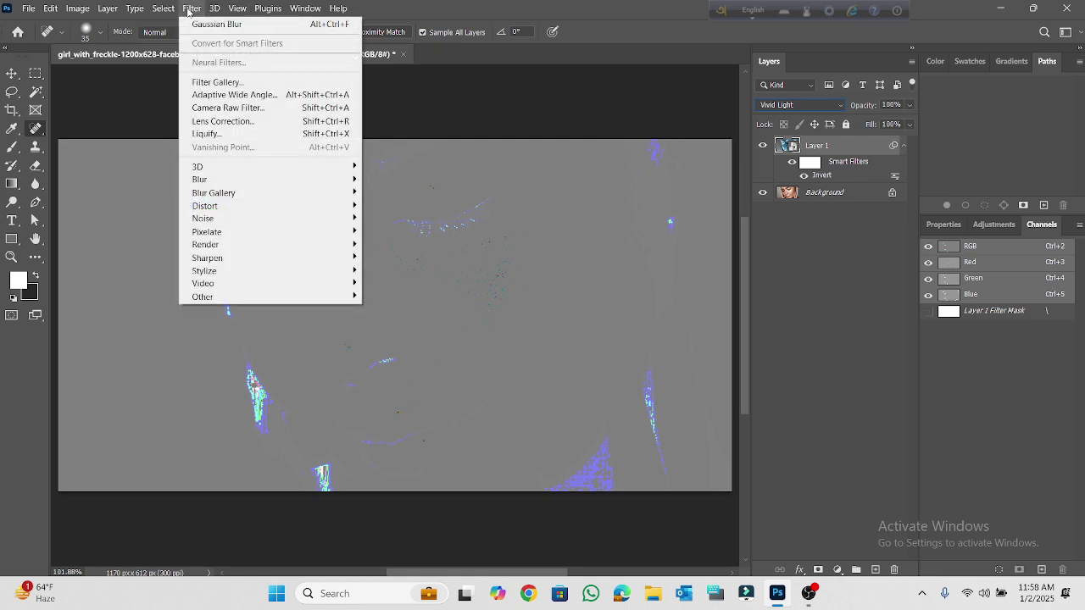
mouse_move(204, 284)
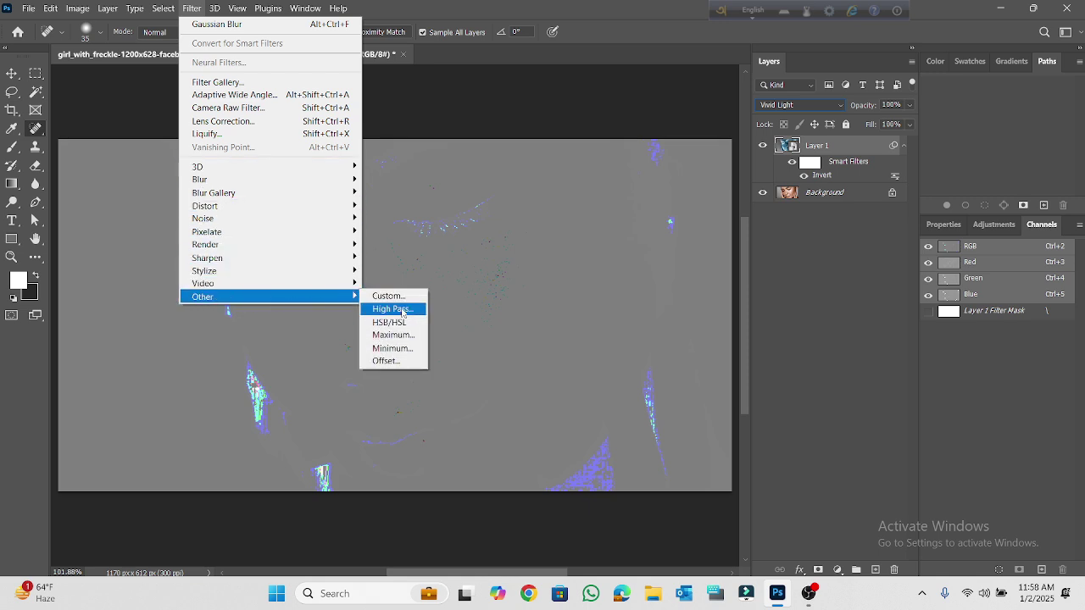
click(390, 308)
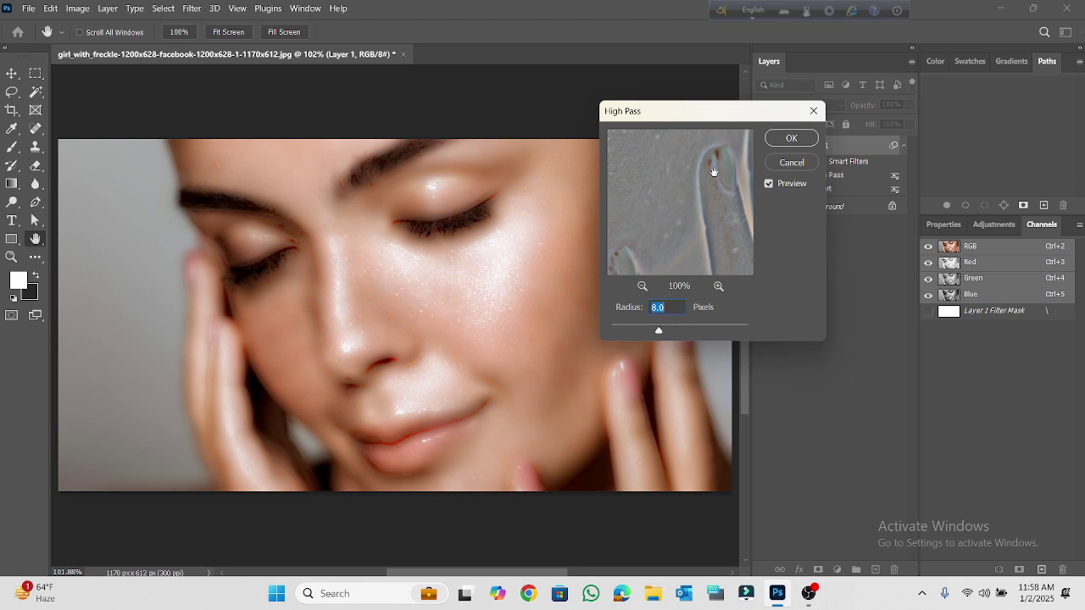
drag(693, 118, 766, 111)
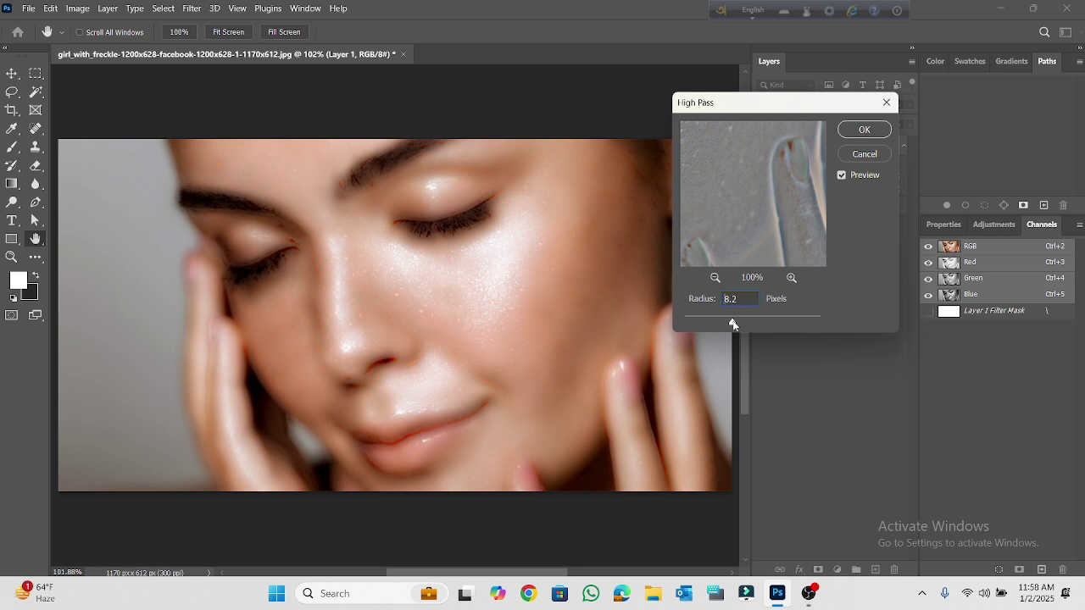
drag(734, 324, 720, 323)
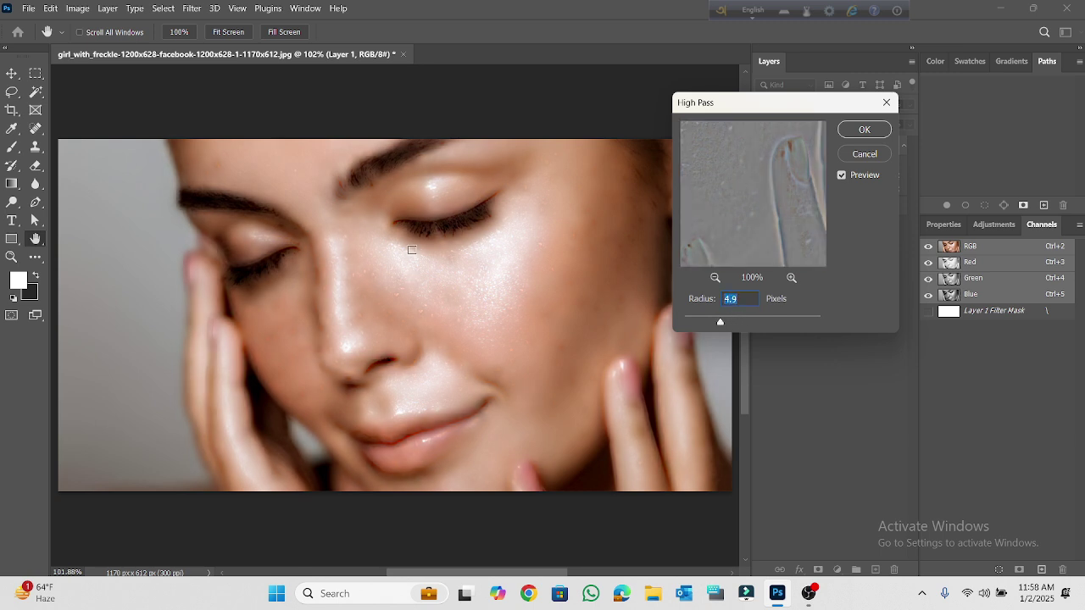
drag(723, 323, 667, 319)
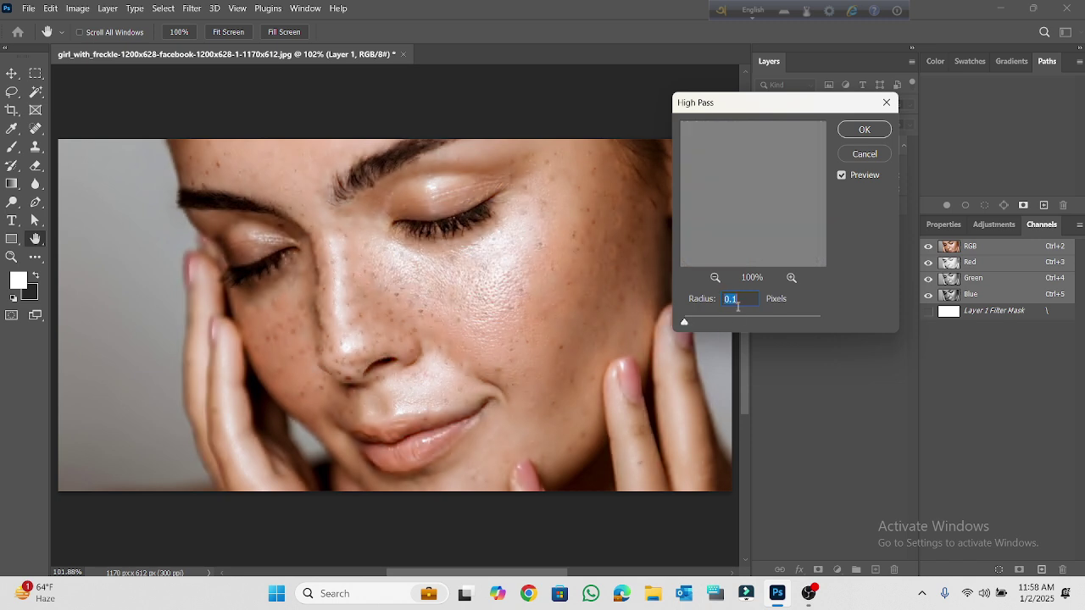
drag(686, 322, 726, 323)
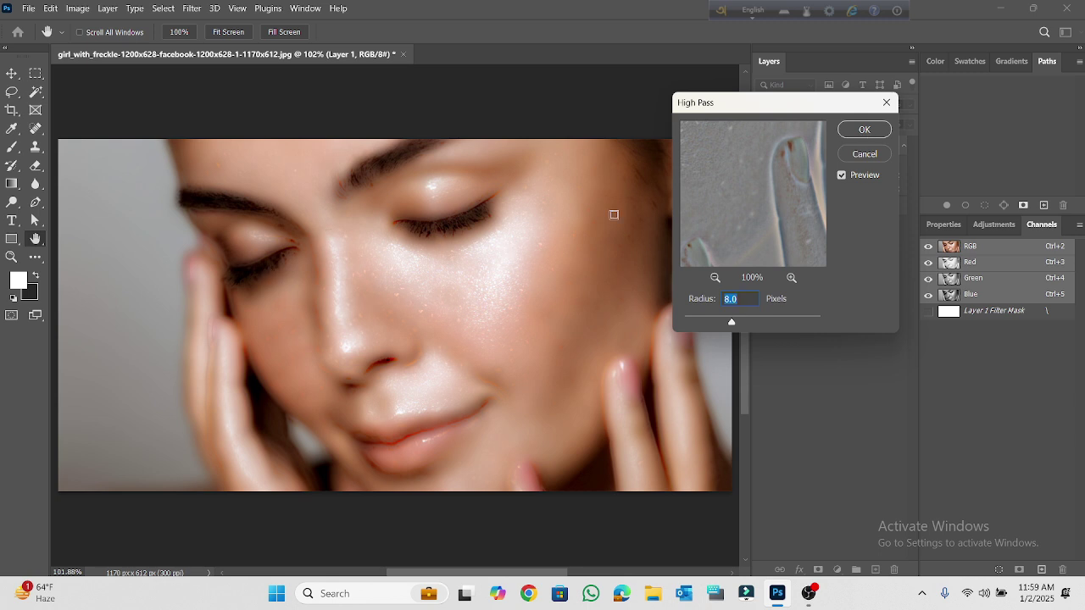
click(862, 130)
key(j)
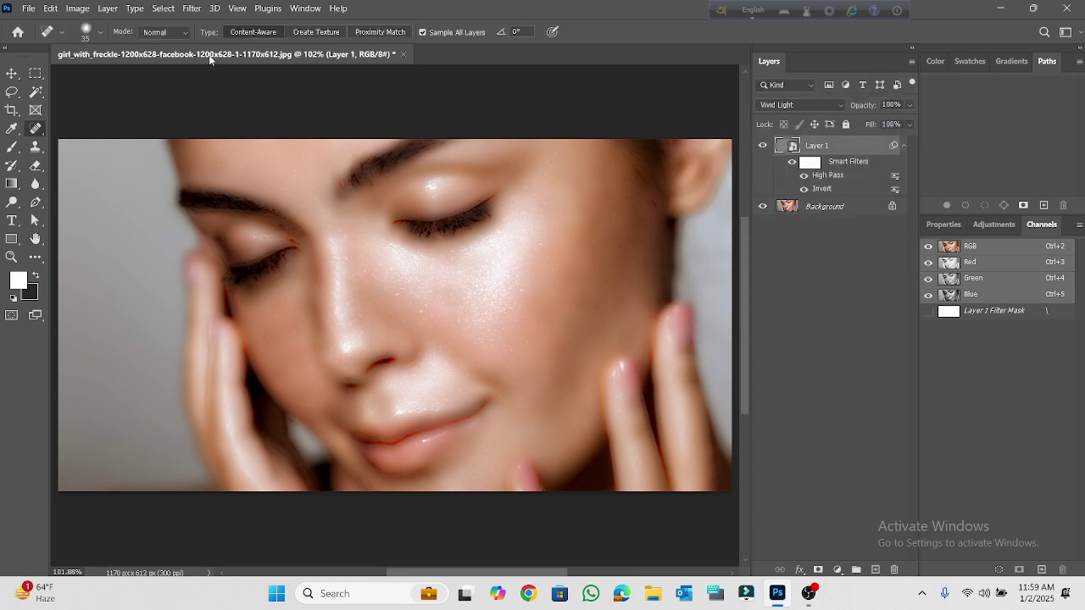
Add a Gaussian Blur smart filter with a small radius to the layer to bring back fine skin texture
click(193, 9)
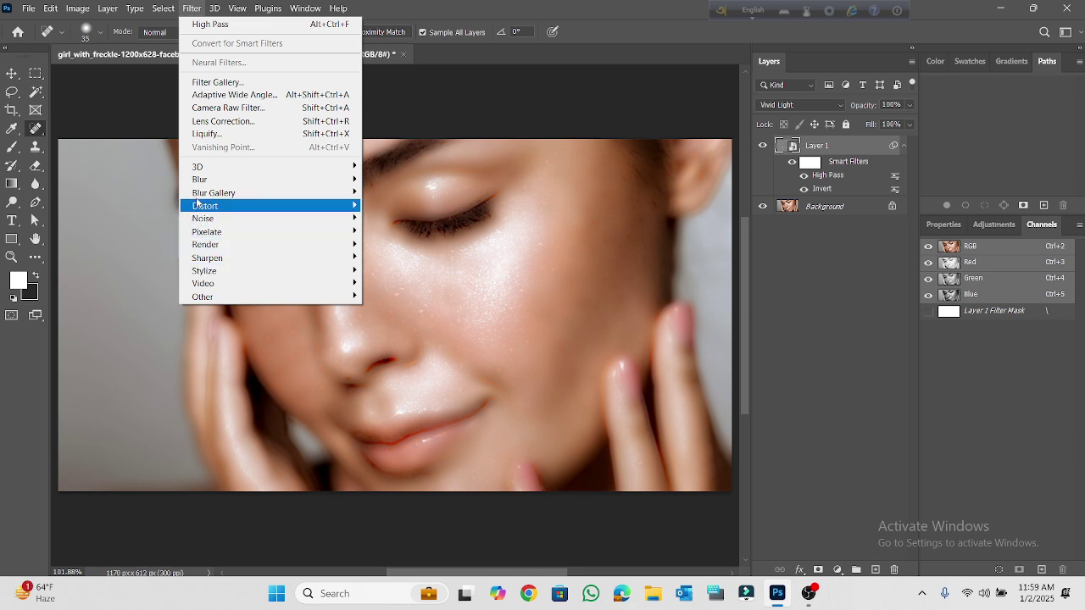
mouse_move(201, 181)
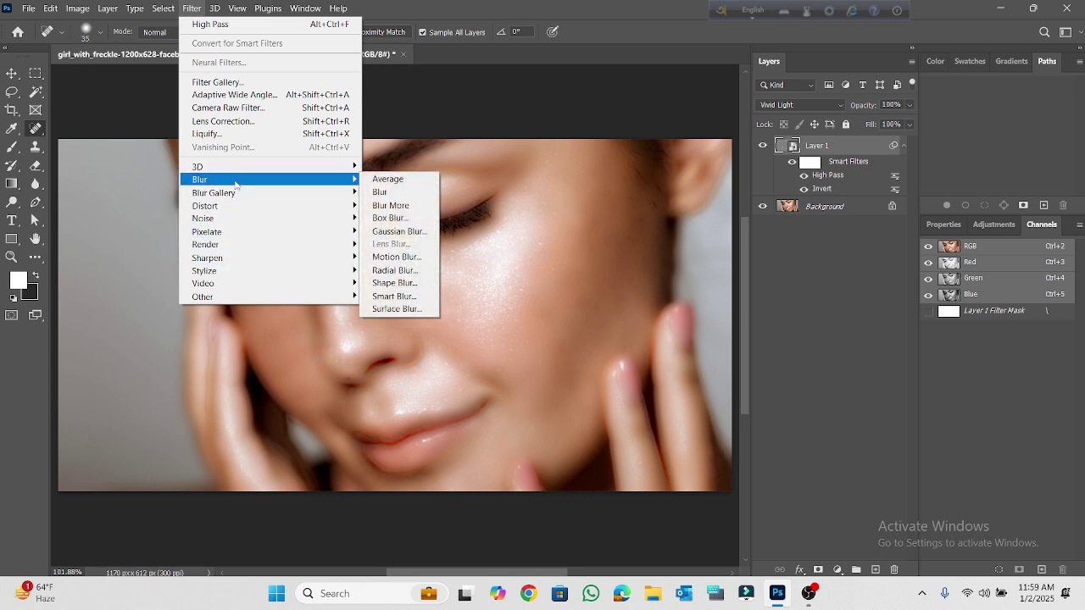
click(388, 231)
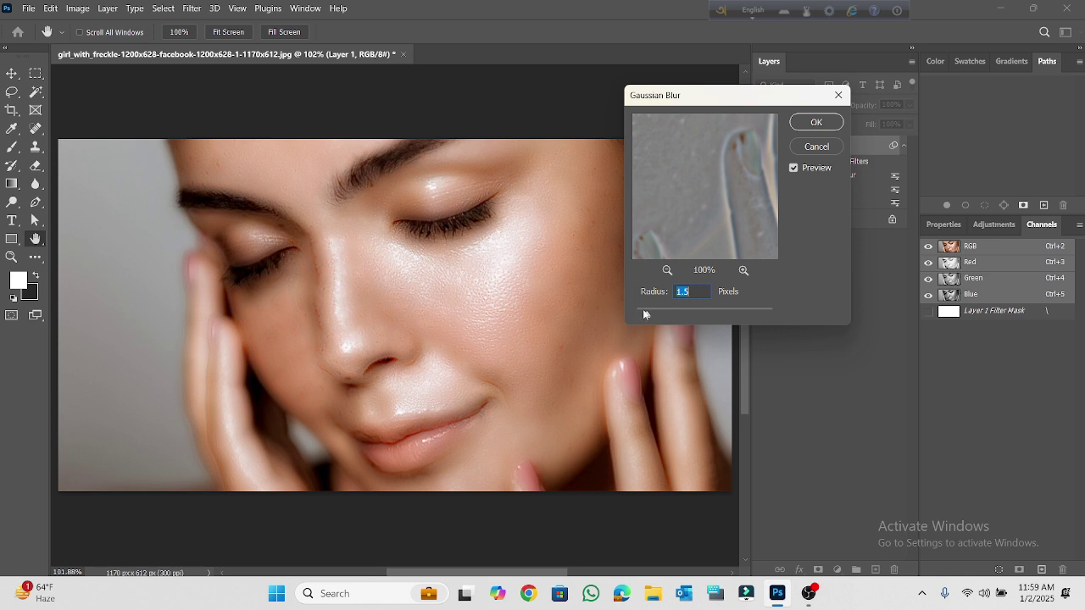
drag(662, 317, 663, 318)
click(815, 124)
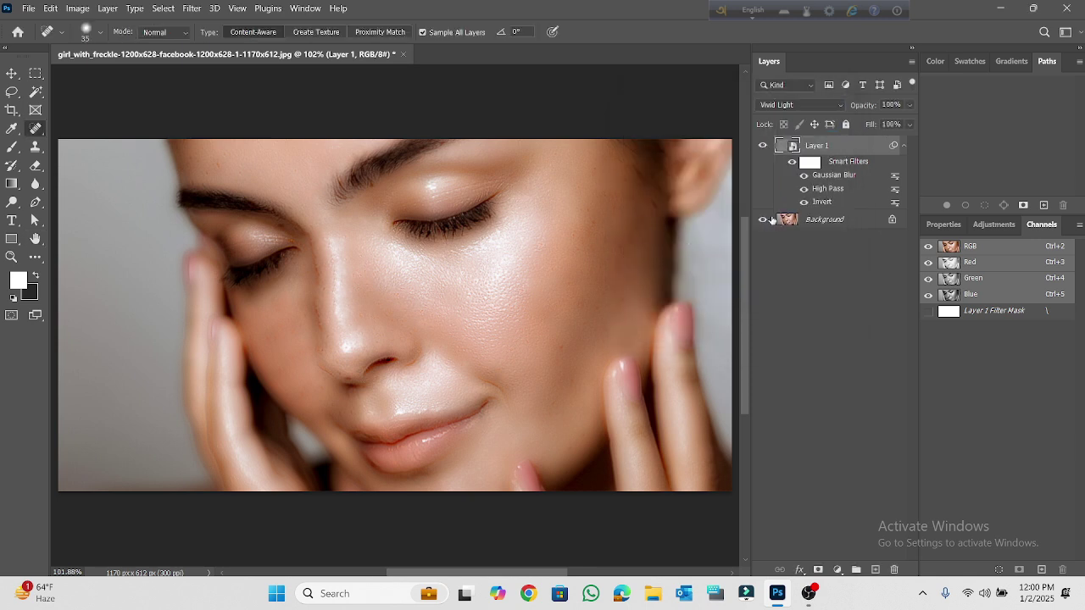
Collapse the layer's smart filter list, add a layer mask and invert the mask to black
click(905, 149)
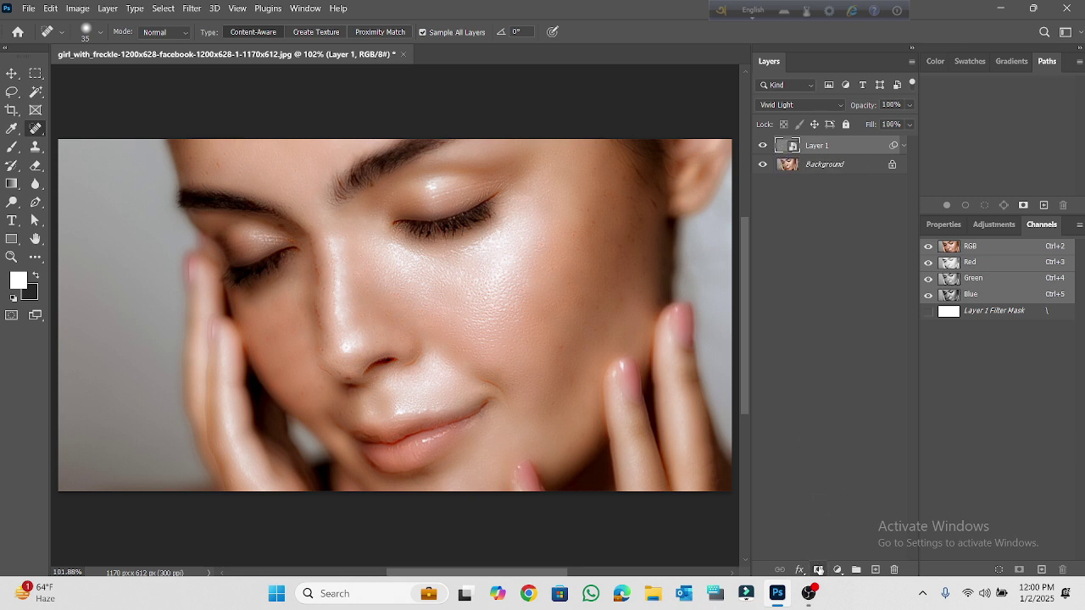
click(818, 569)
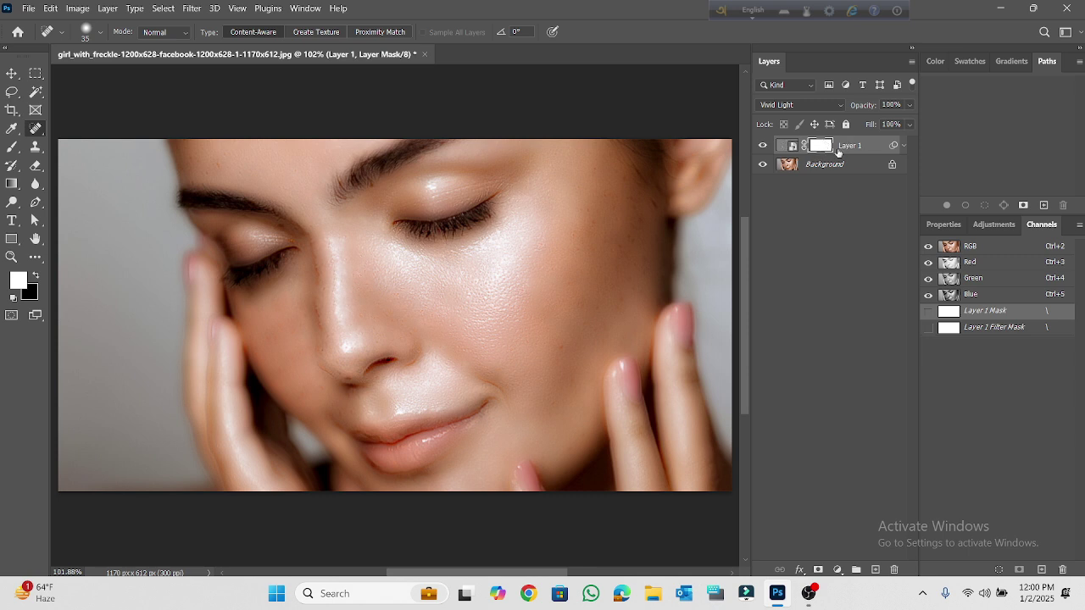
key(ctrl+i)
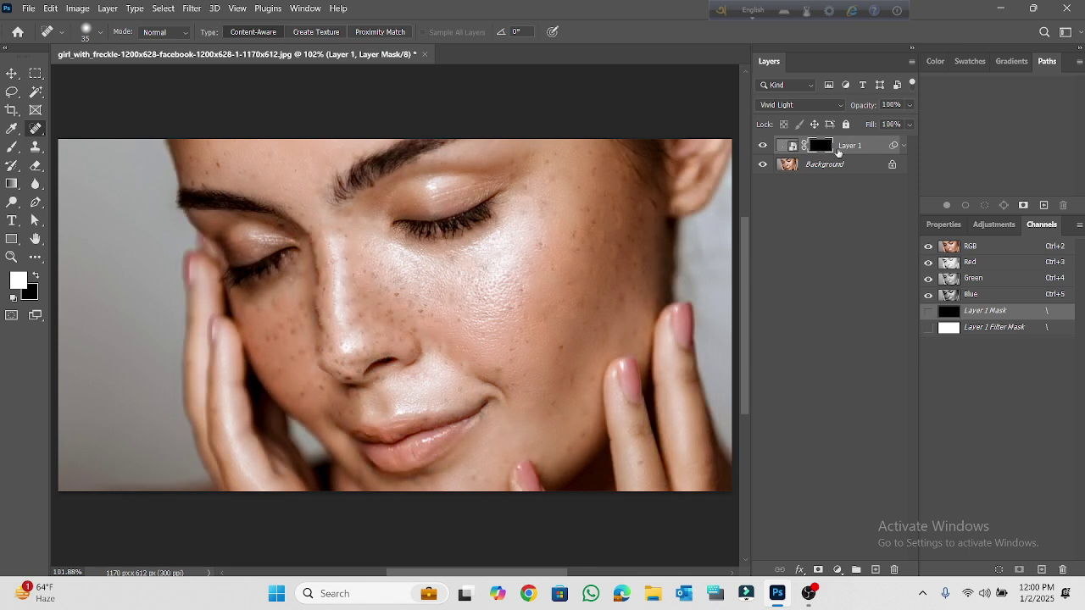
Set up the Brush tool with the Soft Round tip at 56 px and 0% hardness
click(11, 149)
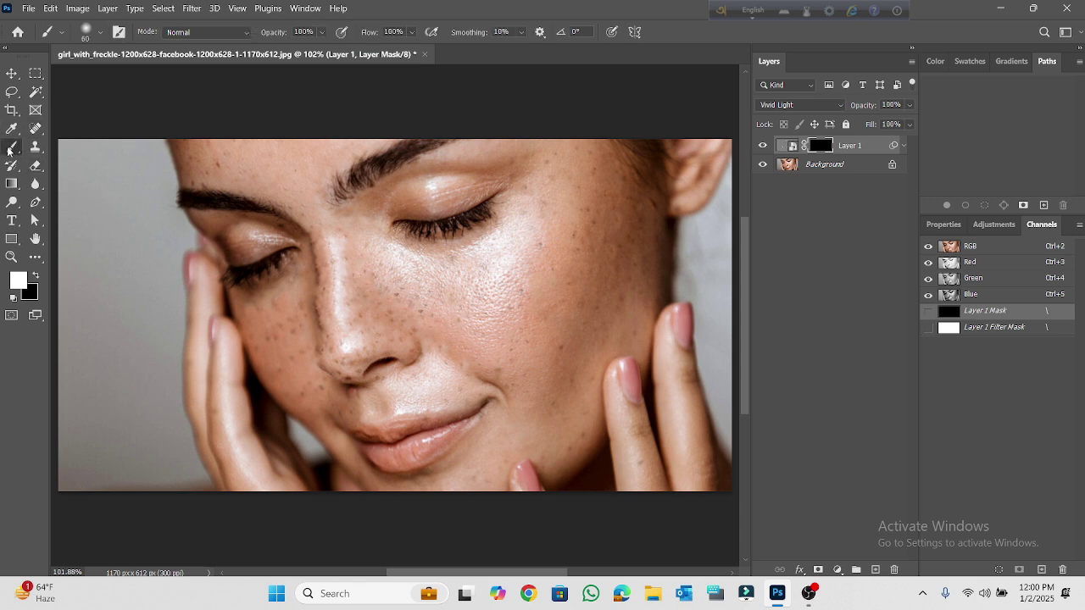
click(100, 34)
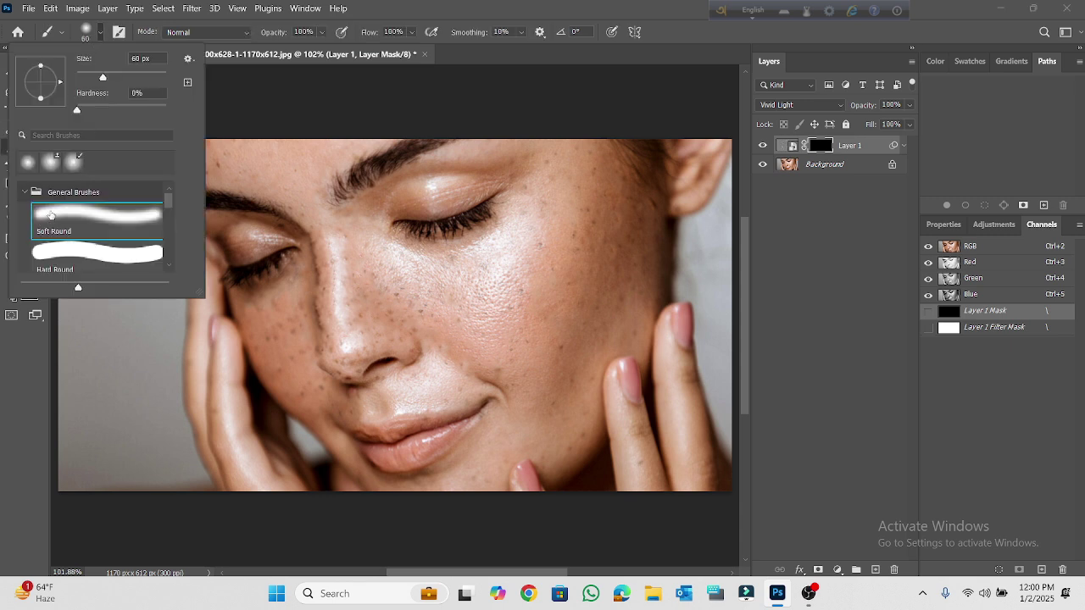
click(51, 215)
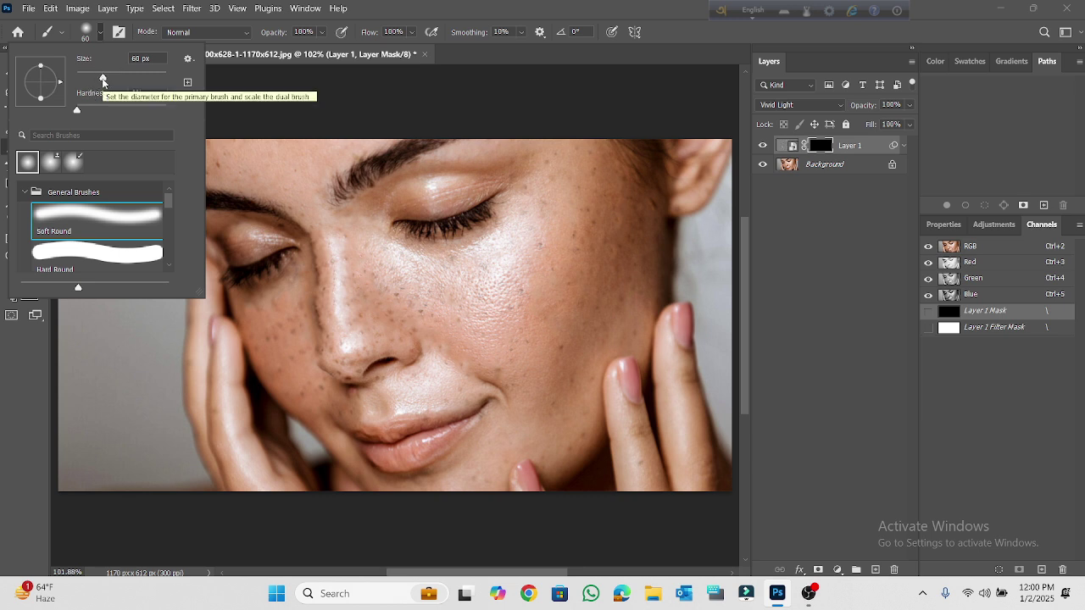
drag(102, 79, 102, 80)
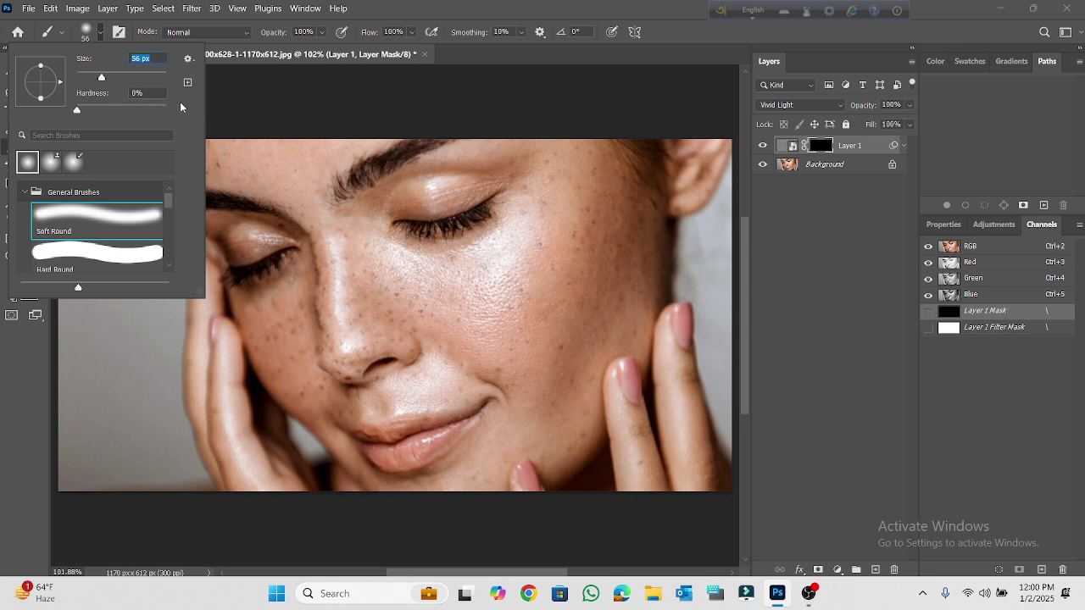
Paint white on the layer mask over the larger cheek, the nose and the far cheek to reveal the skin smoothing
click(598, 248)
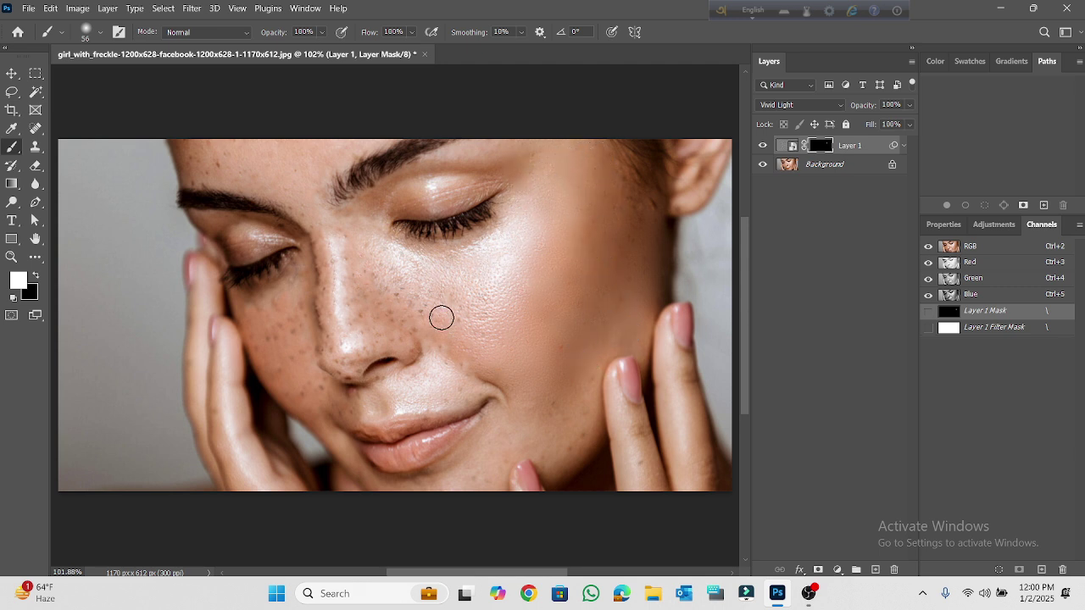
mouse_move(442, 318)
mouse_down()
mouse_move(388, 251)
mouse_move(375, 271)
mouse_move(511, 344)
mouse_move(466, 368)
mouse_up()
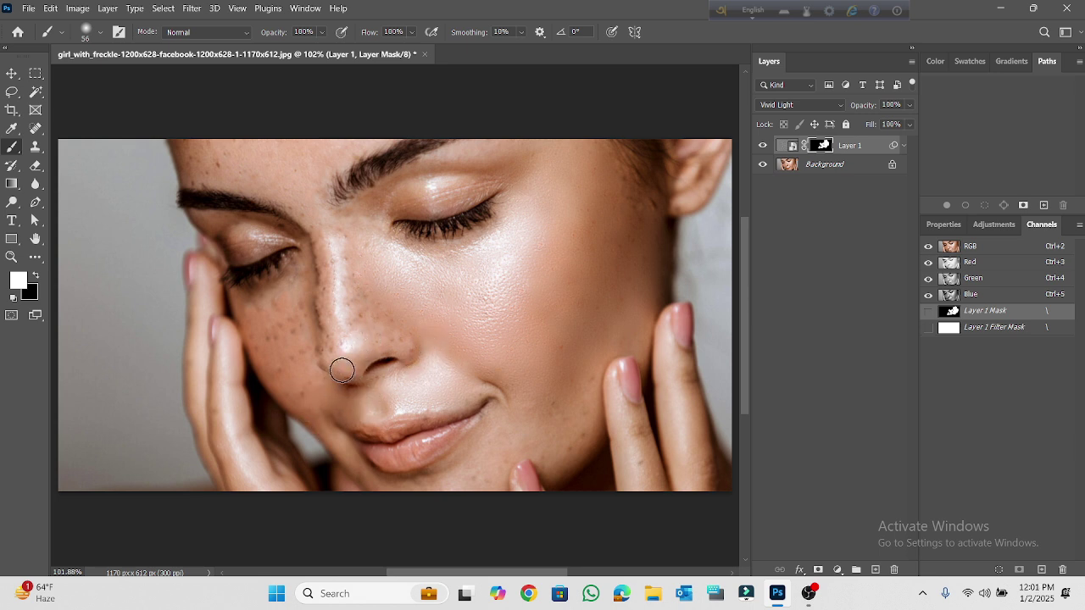
mouse_move(341, 370)
mouse_down()
mouse_move(331, 248)
mouse_move(345, 315)
mouse_up()
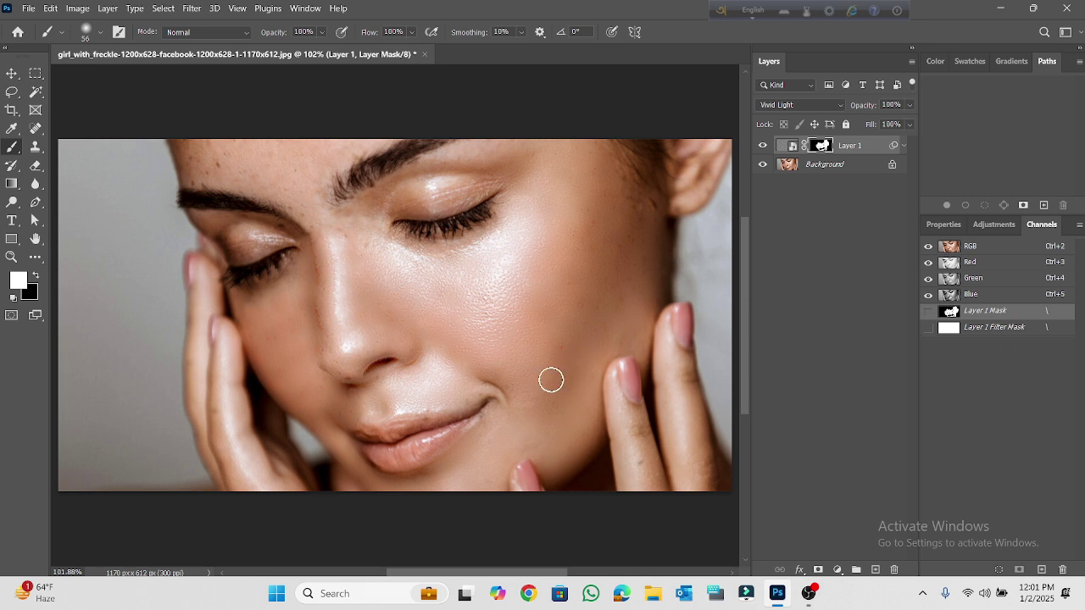
Paint white on the layer mask over the forehead and remaining facial skin to reveal the smoothing there
scroll(449, 264, up, 2)
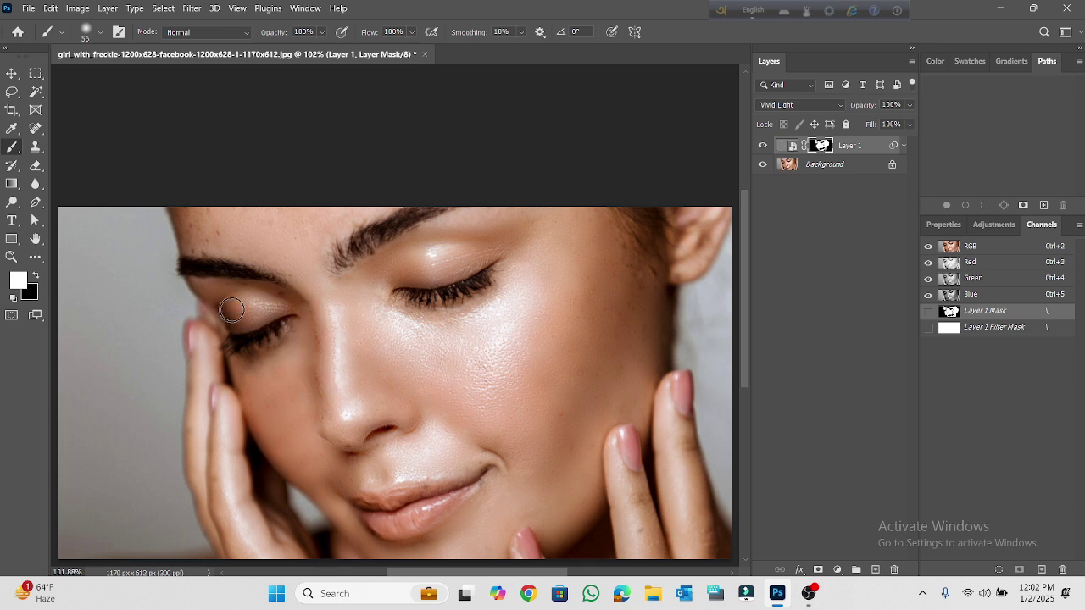
scroll(242, 253, up, 2)
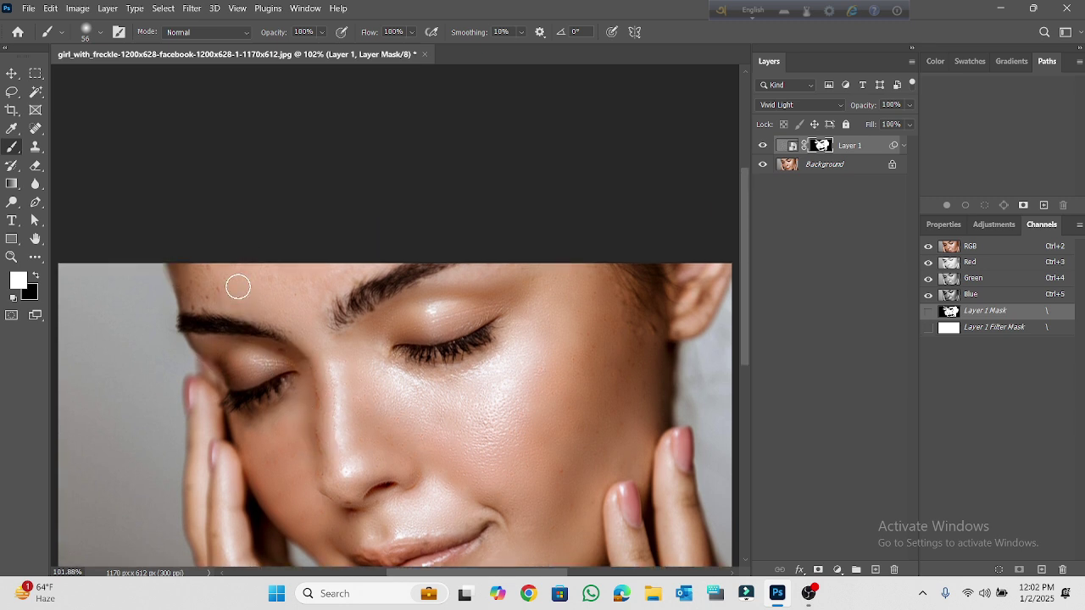
scroll(237, 301, up, 3)
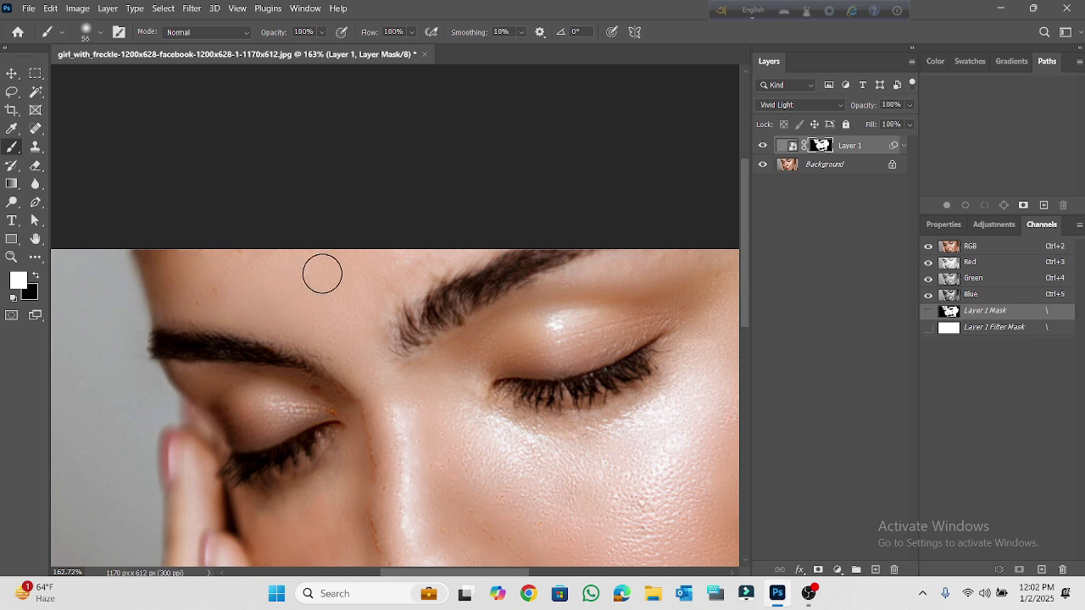
alt+scroll(343, 265, down, 3)
alt+scroll(342, 265, down, 2)
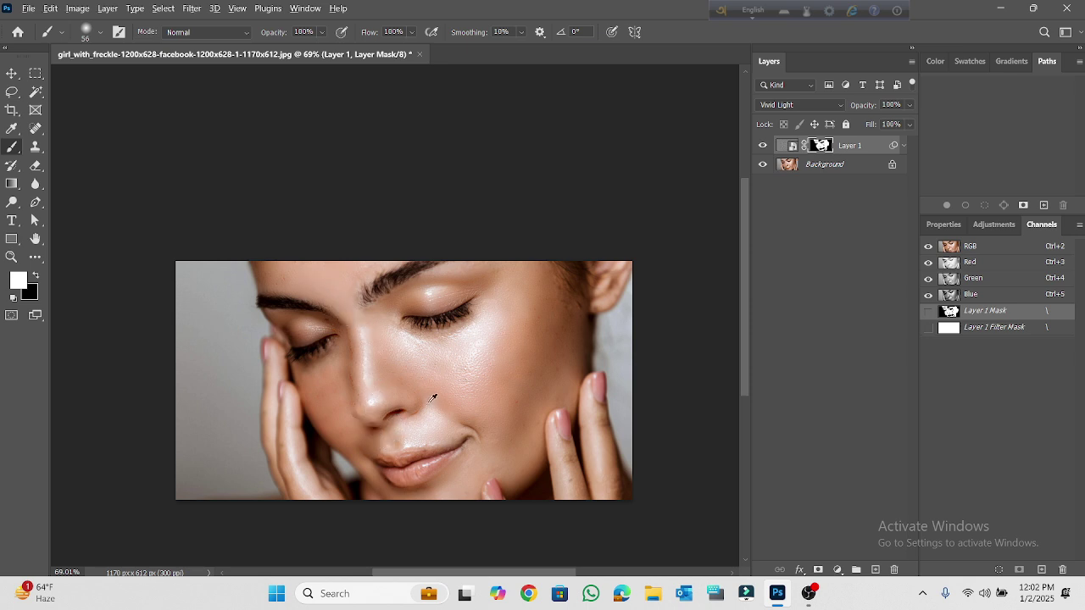
alt+scroll(433, 397, up, 3)
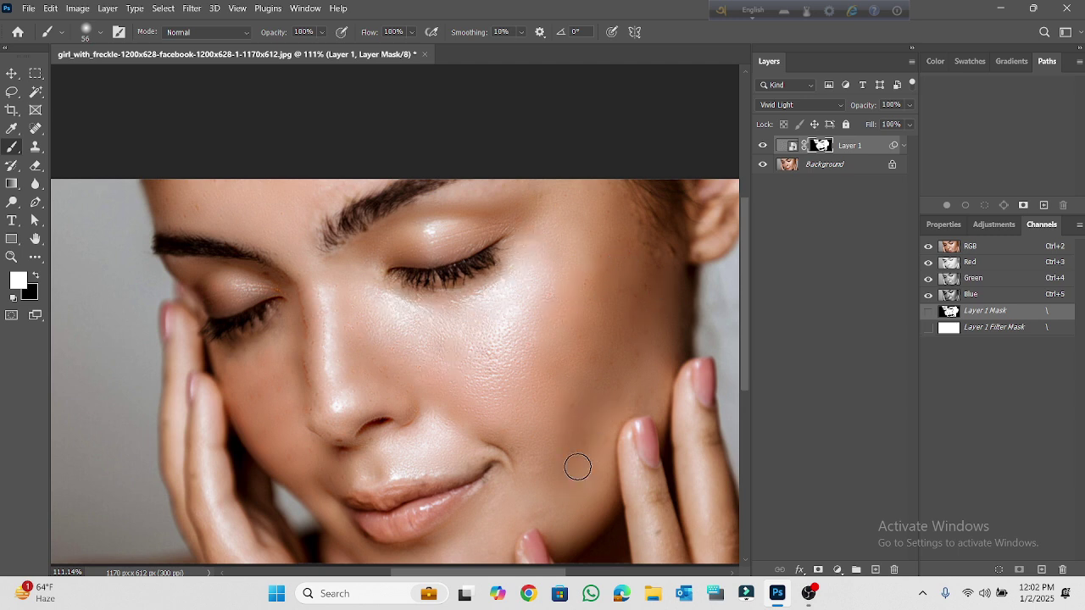
scroll(593, 457, down, 2)
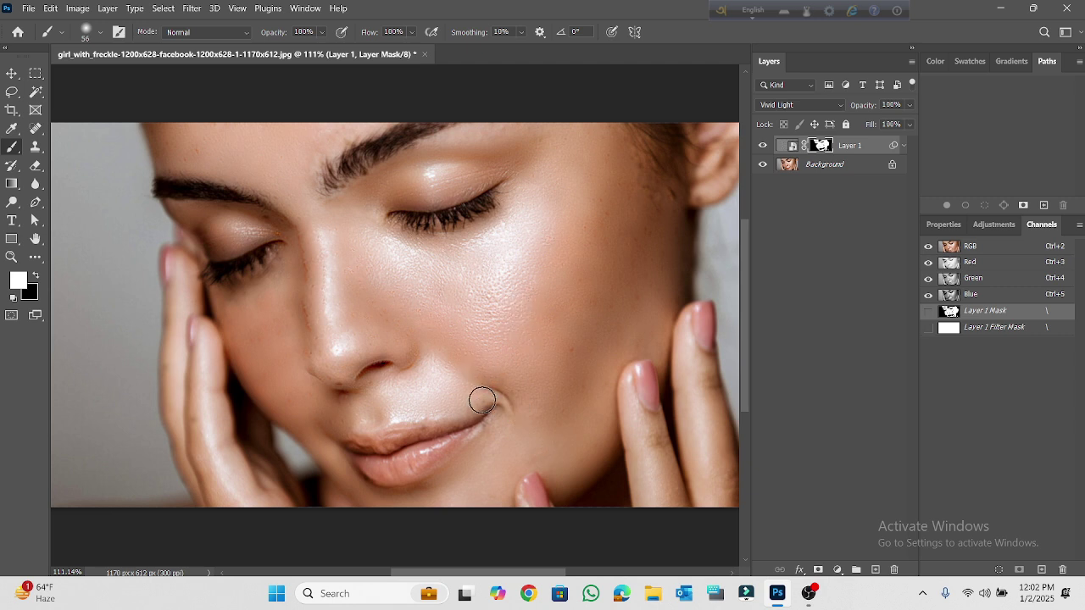
Reduce the brush to 45 px and refine the layer mask in tighter skin areas near the mouth and between the brows
scroll(488, 403, up, 2)
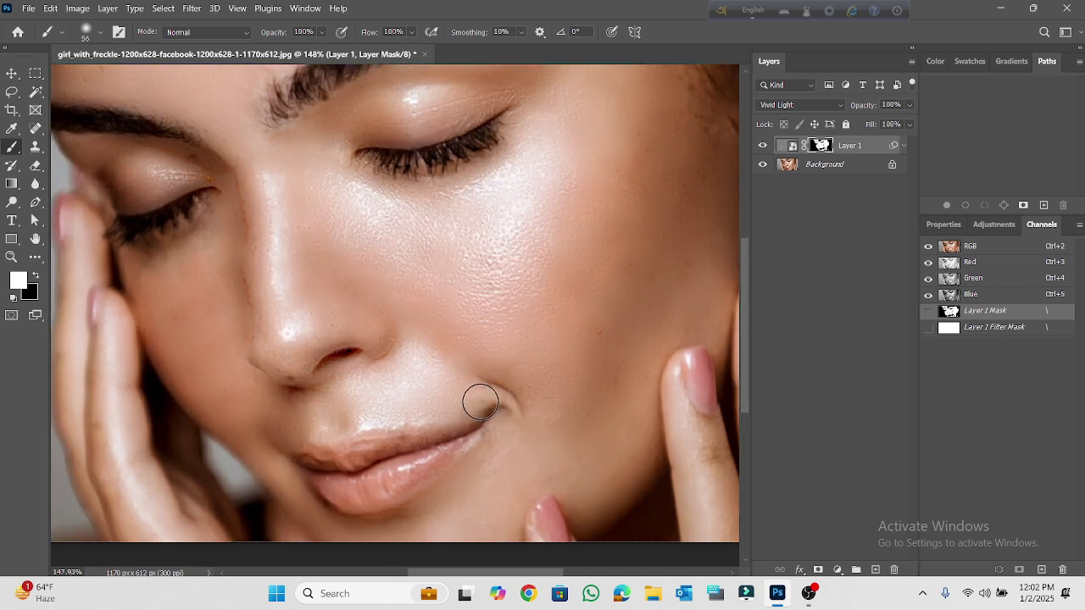
key(bracketleft)
scroll(534, 264, up, 3)
scroll(246, 265, up, 4)
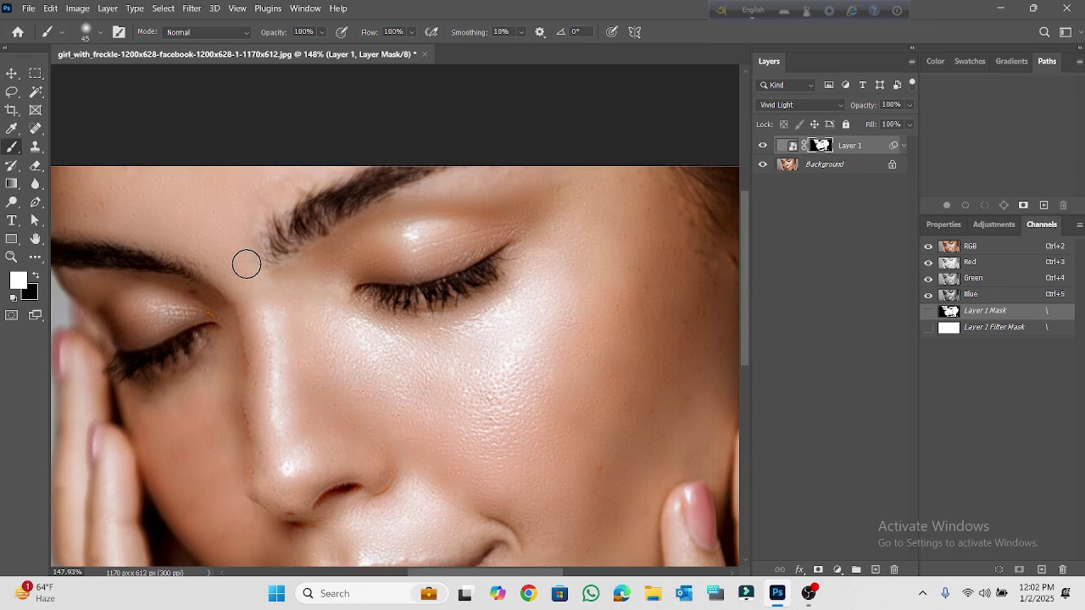
scroll(247, 265, down, 3)
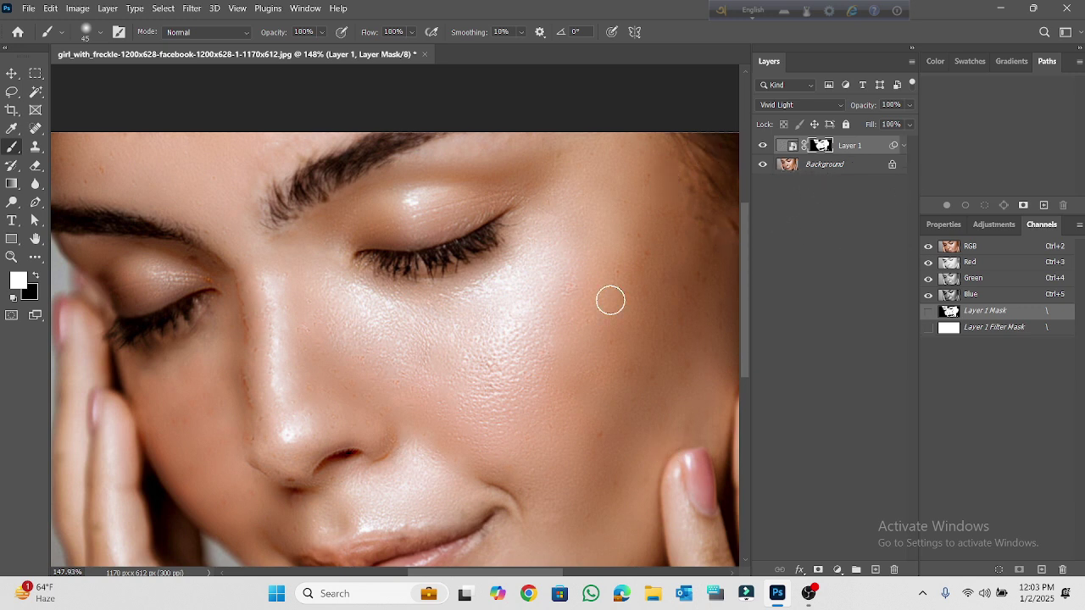
scroll(700, 232, down, 2)
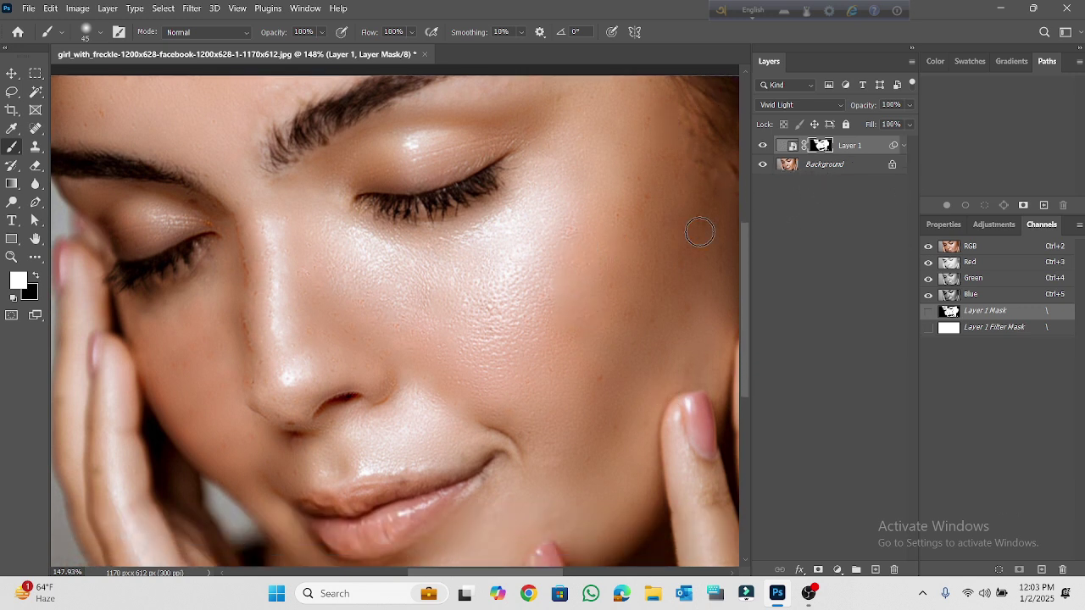
Toggle the visibility of the smoothing layer and the Background to compare the portrait before and after
click(762, 145)
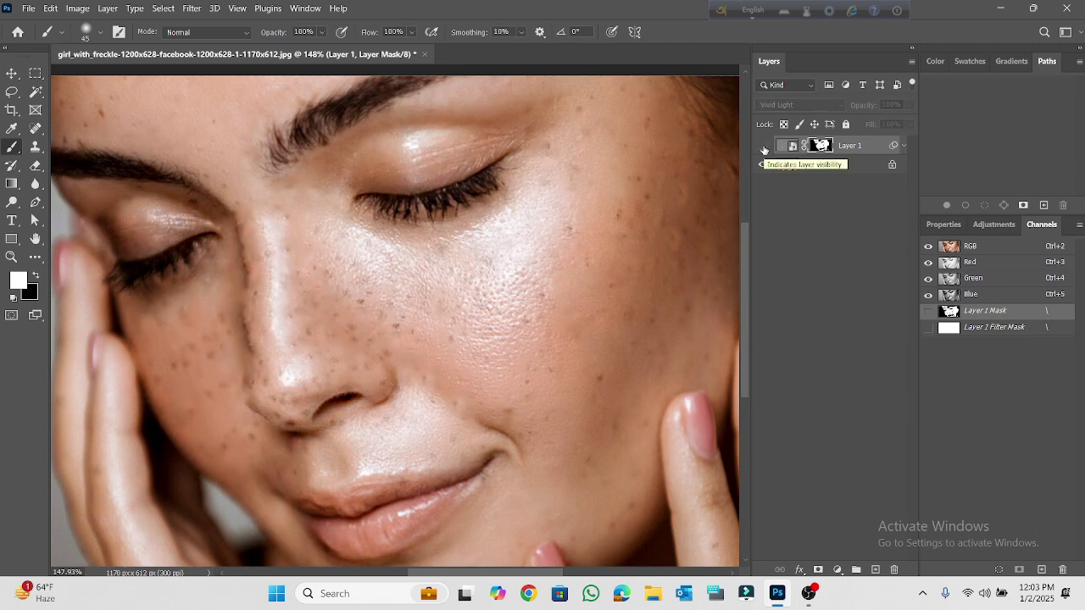
click(763, 146)
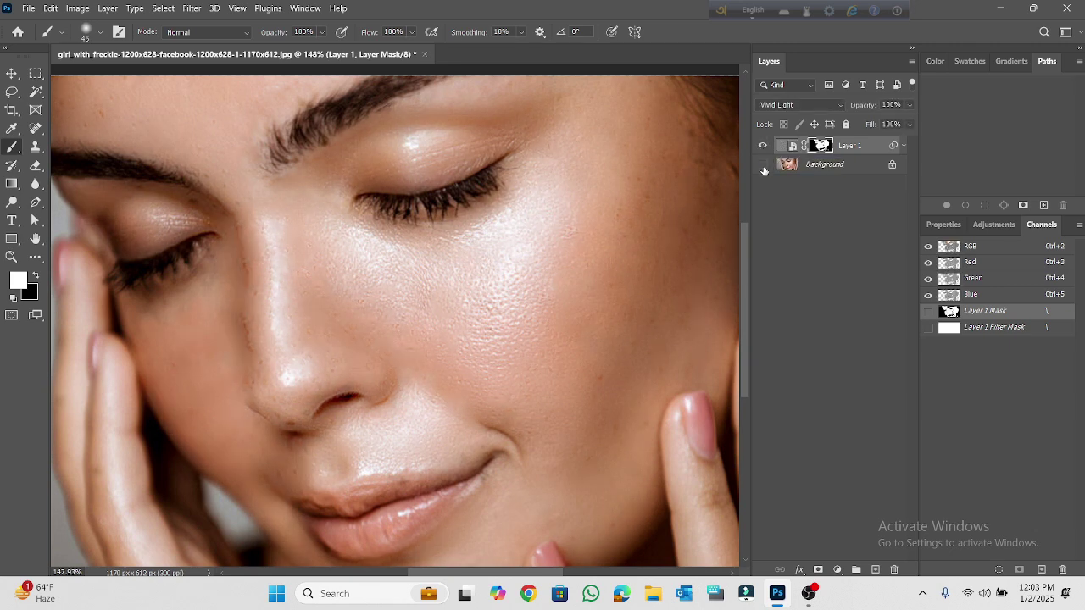
click(762, 165)
click(763, 165)
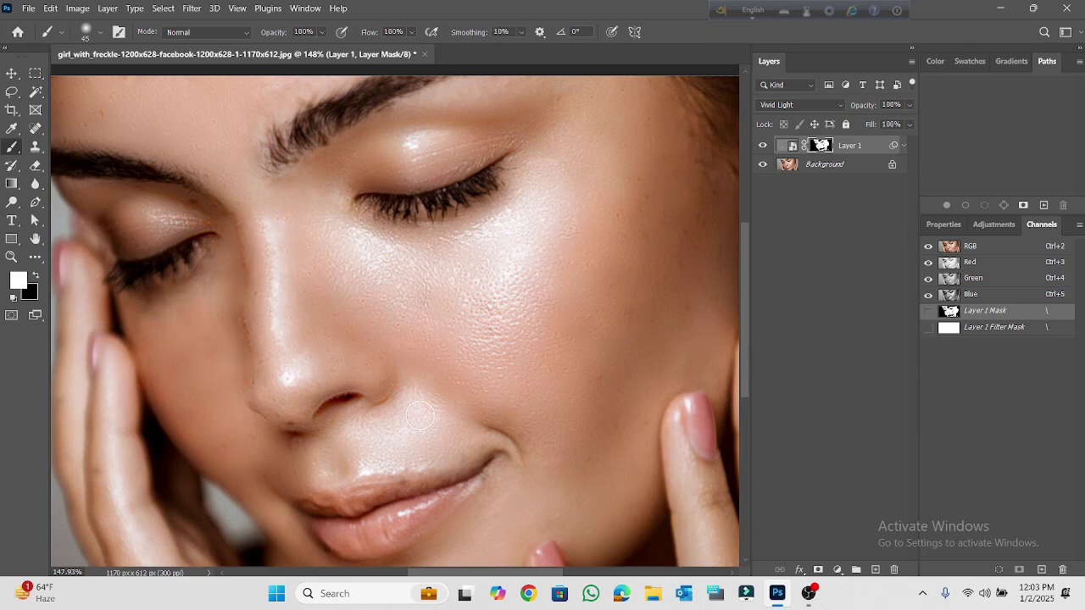
click(763, 146)
Merge the smoothing layer into the Background and duplicate the merged Background to a new layer
key(Delete)
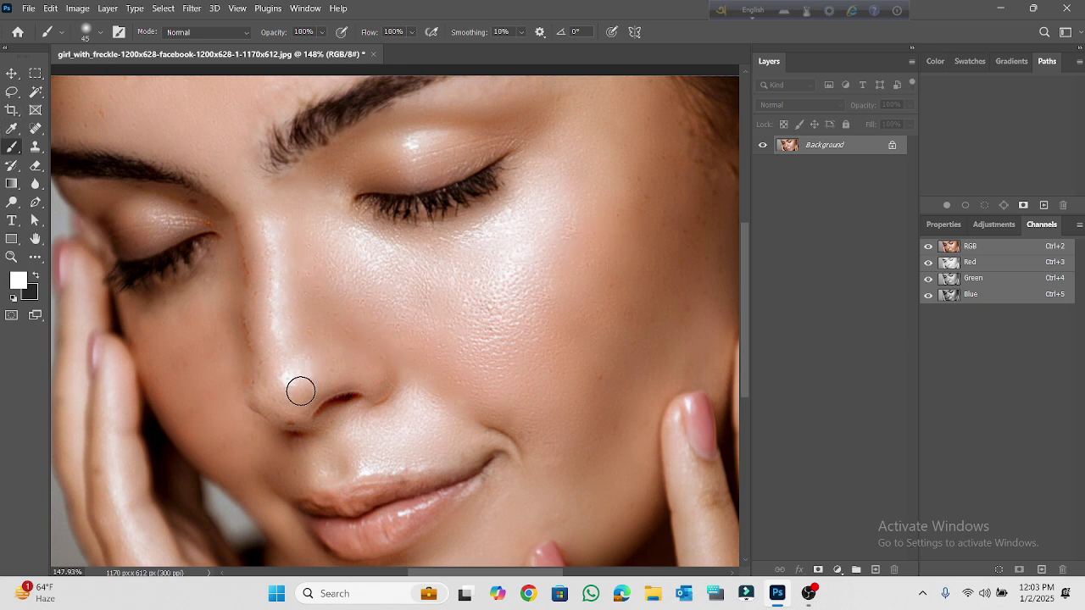
scroll(626, 277, down, 3)
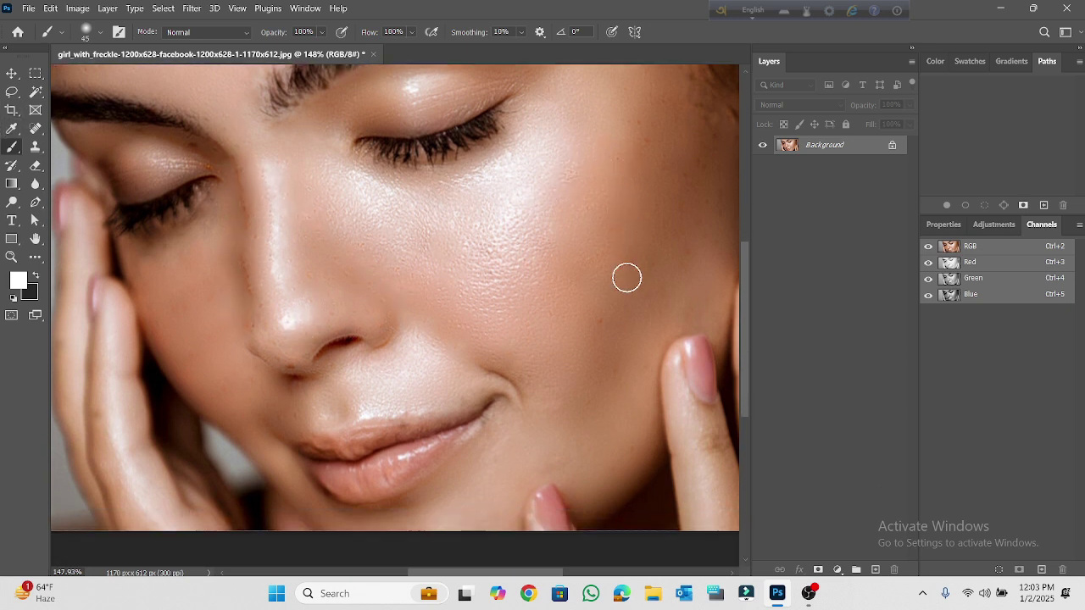
scroll(628, 278, up, 2)
scroll(628, 278, up, 4)
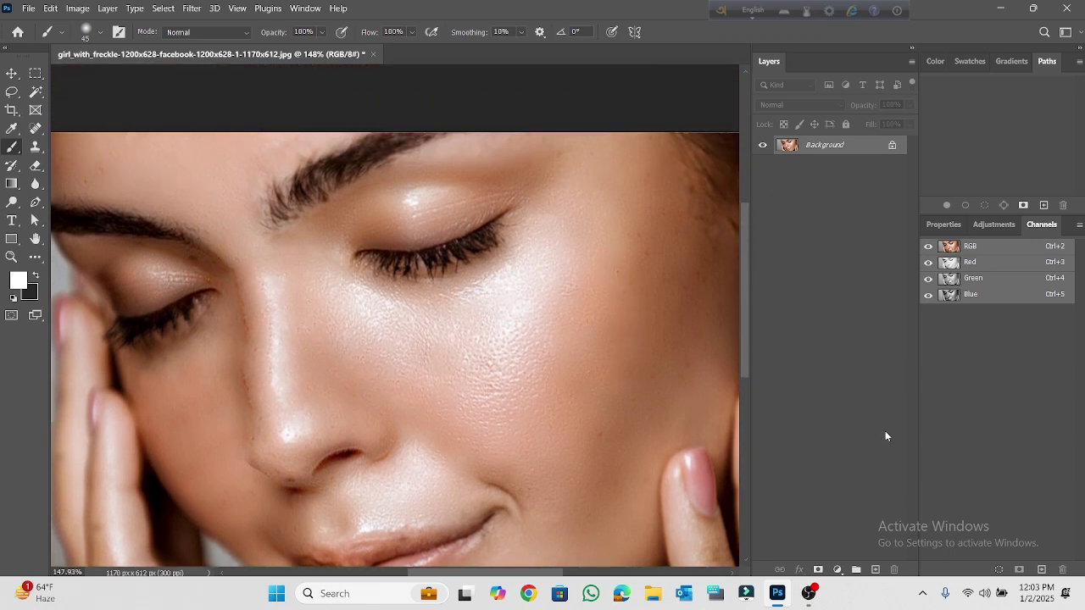
key(ctrl+j)
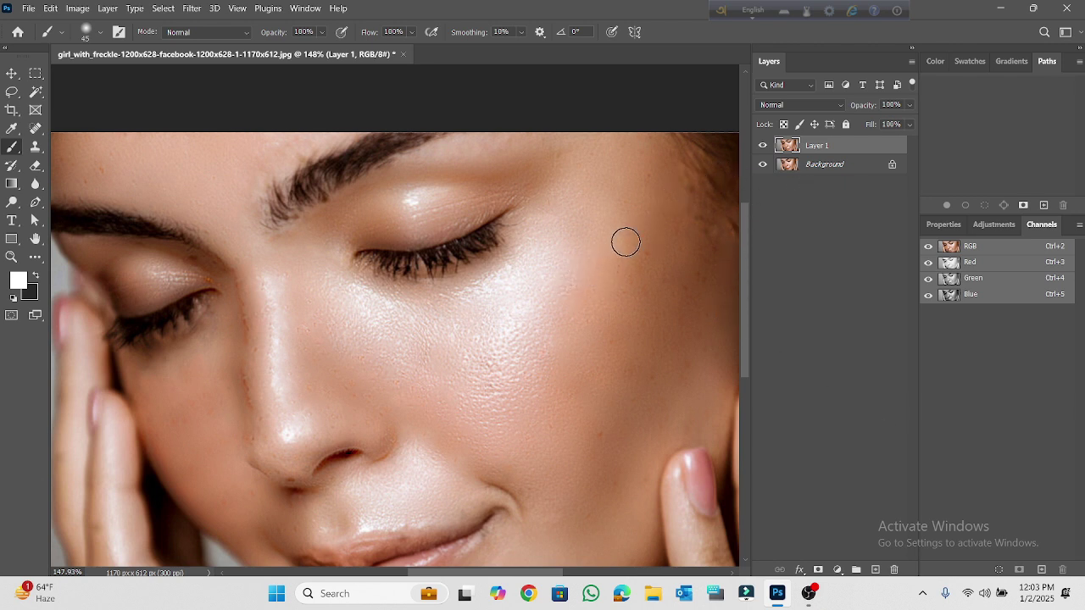
Heal the leftover freckles on the larger cheek and jaw of the duplicate layer with the 35 px Spot Healing Brush
click(36, 128)
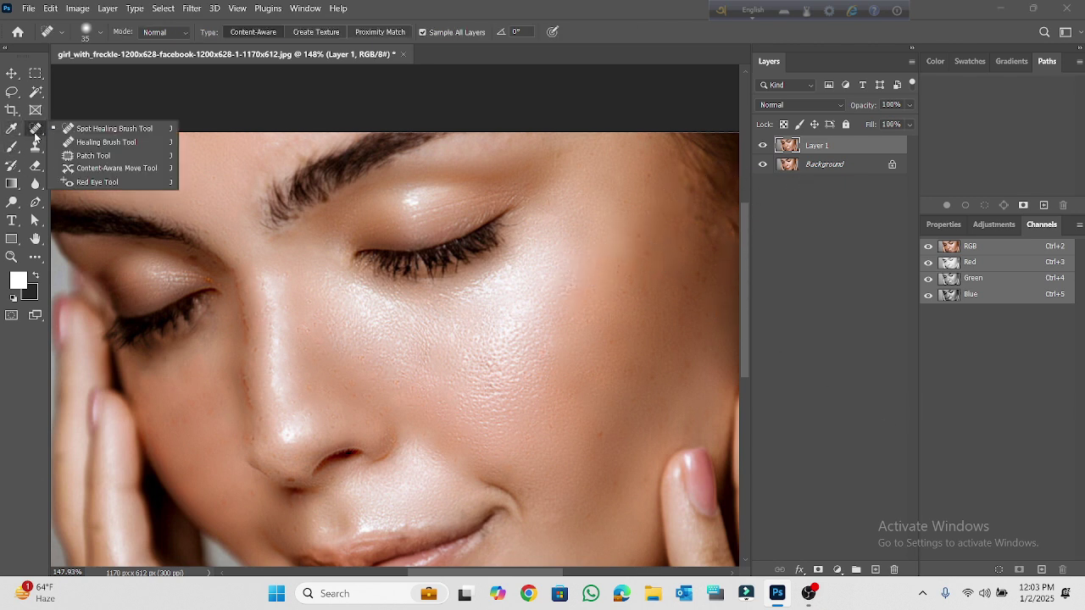
click(107, 129)
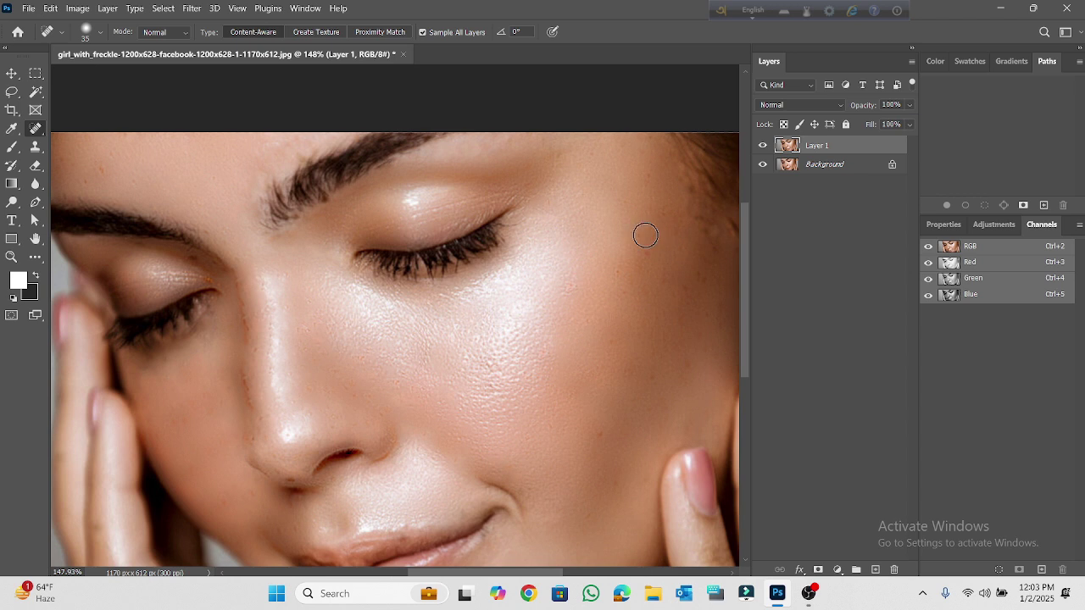
drag(687, 283, 716, 292)
click(688, 387)
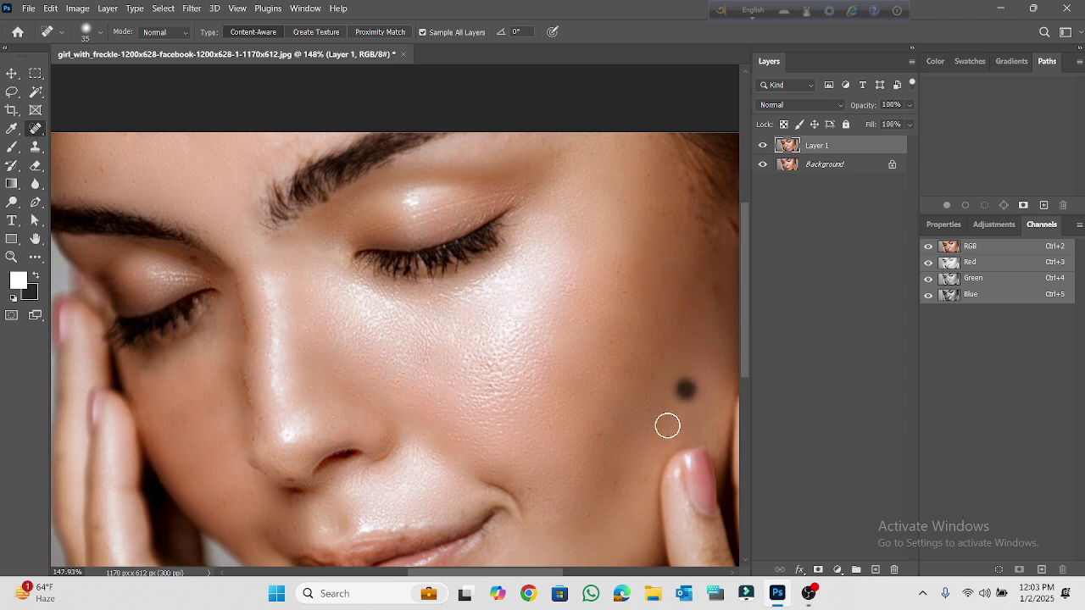
click(603, 440)
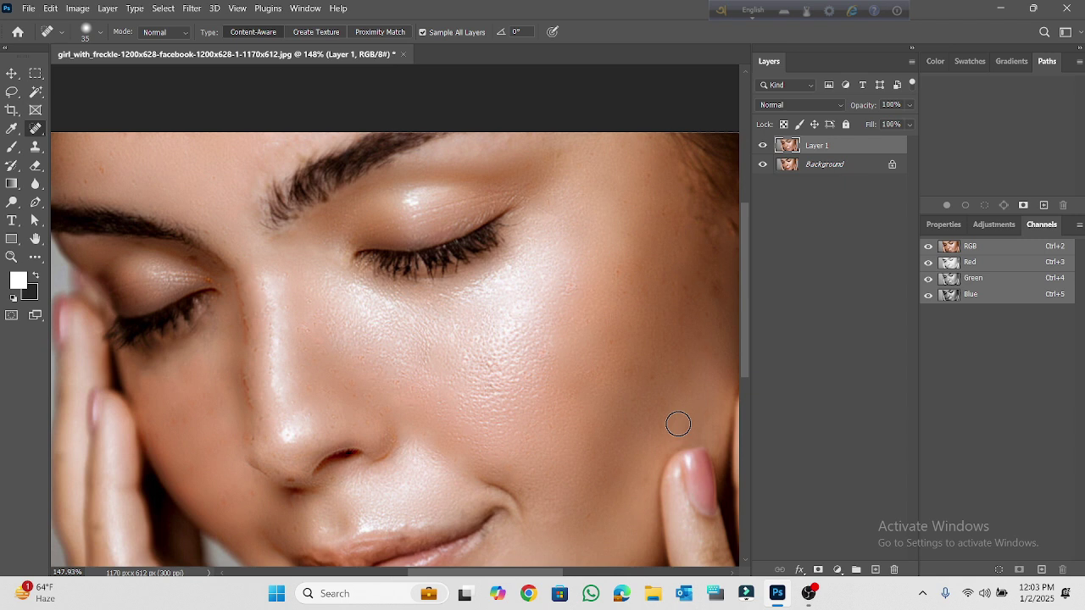
click(616, 343)
click(661, 316)
click(658, 370)
click(658, 396)
drag(667, 423, 676, 400)
click(683, 283)
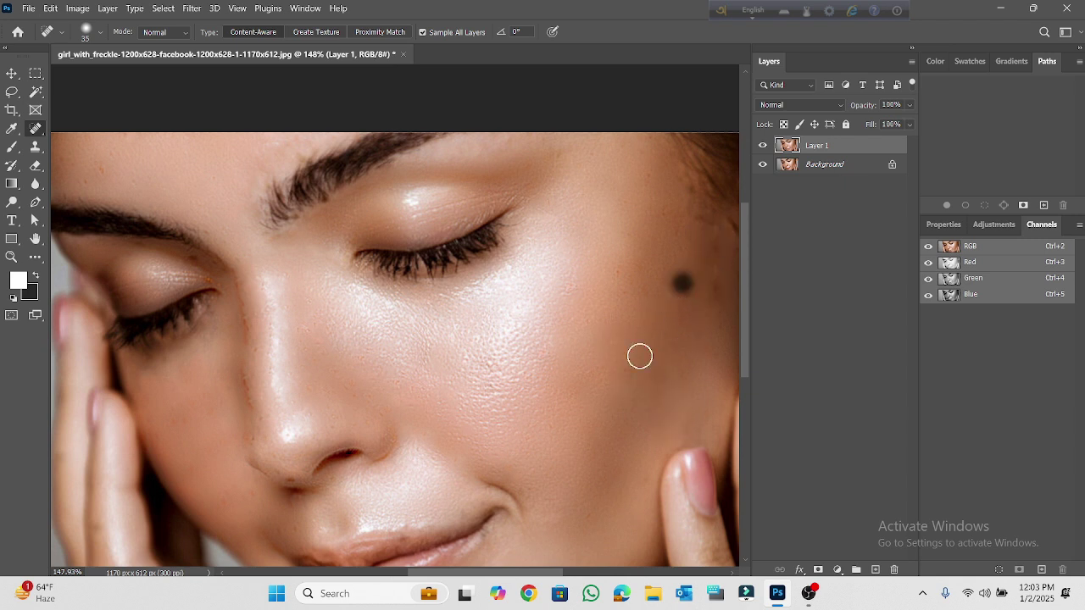
Spot-heal the remaining blemishes on the edge of the nose, beneath it and at the top of the forehead
click(254, 438)
click(294, 490)
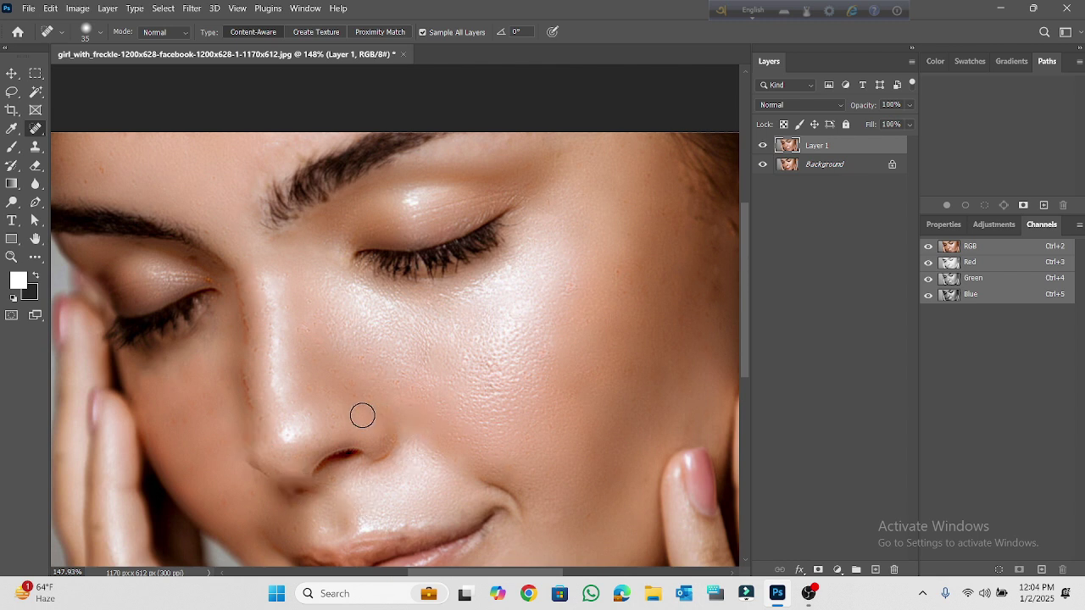
click(243, 409)
drag(116, 136, 121, 136)
scroll(201, 401, down, 3)
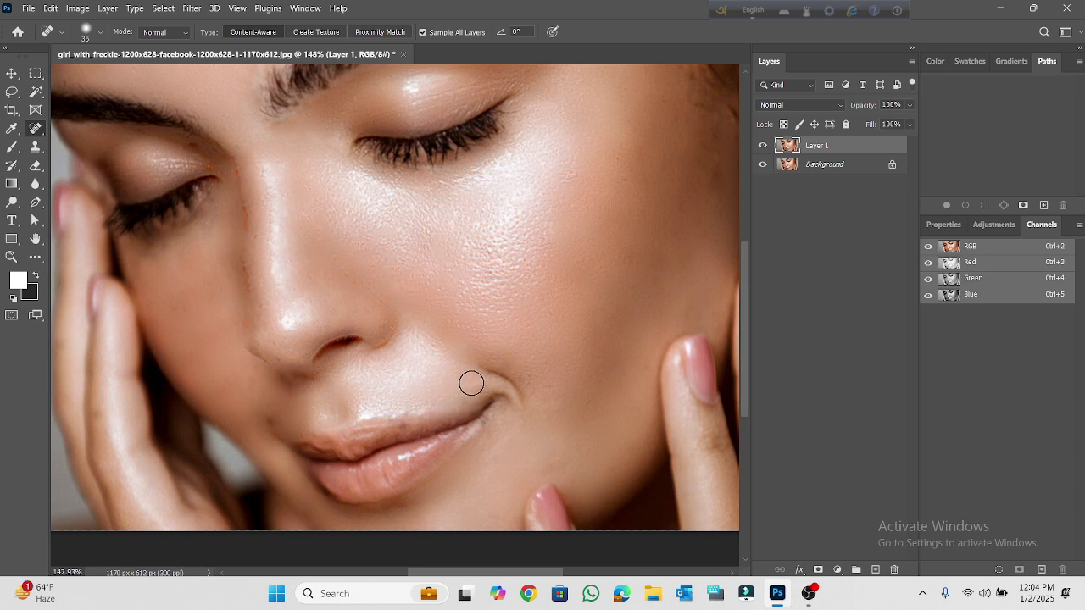
Patch the discoloured spot along the side of the nose with clean skin from the far cheek, then deselect it
right_click(36, 129)
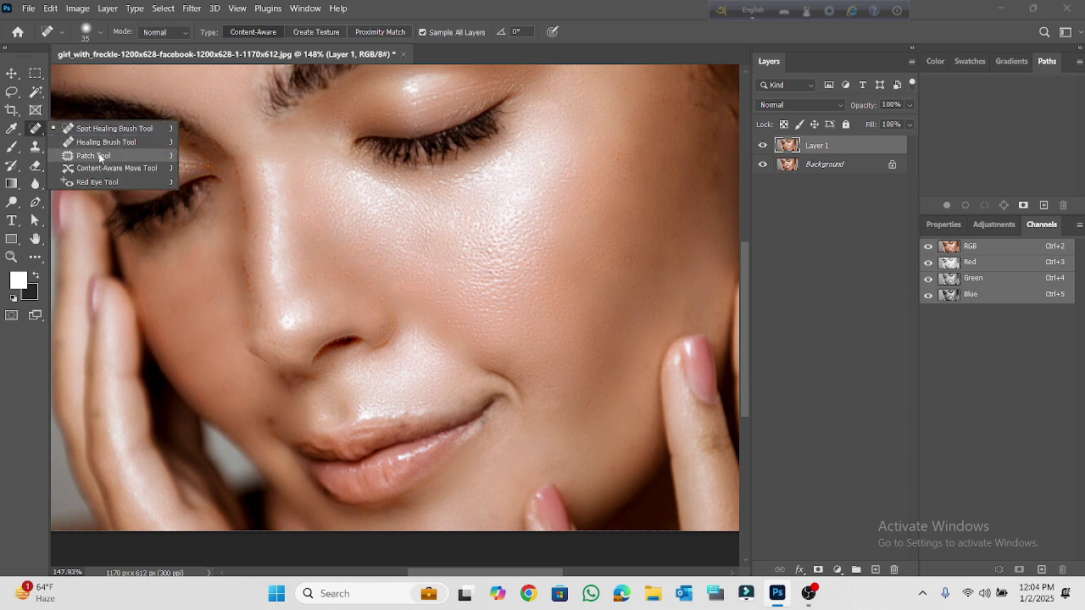
click(95, 156)
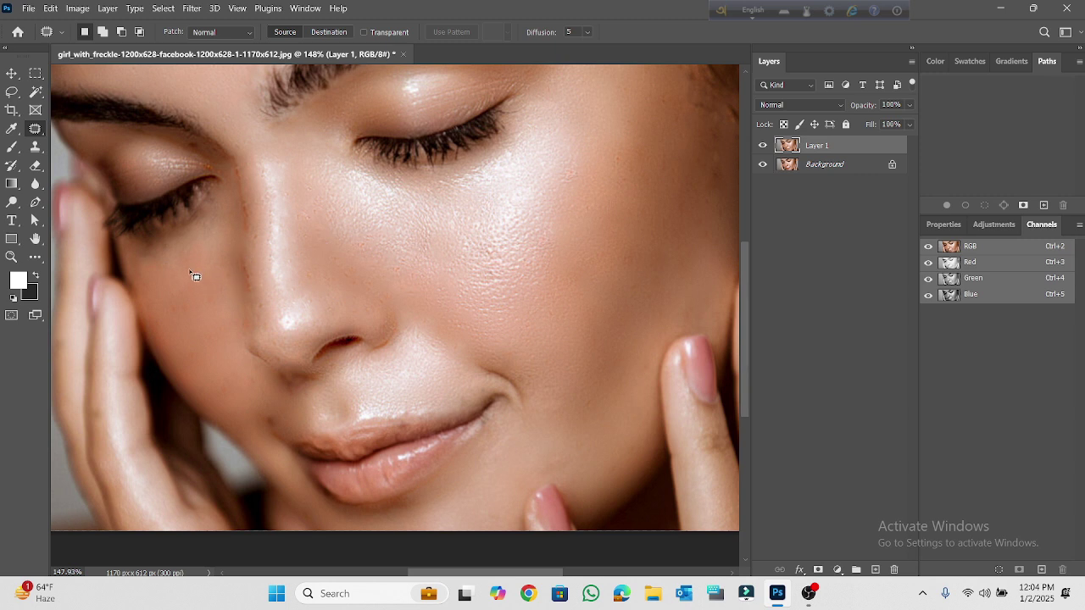
mouse_move(193, 269)
mouse_down()
mouse_move(211, 280)
mouse_move(242, 272)
mouse_up()
key(ctrl+d)
mouse_move(237, 261)
mouse_down()
mouse_move(216, 282)
mouse_move(234, 276)
mouse_move(206, 272)
mouse_move(240, 261)
mouse_up()
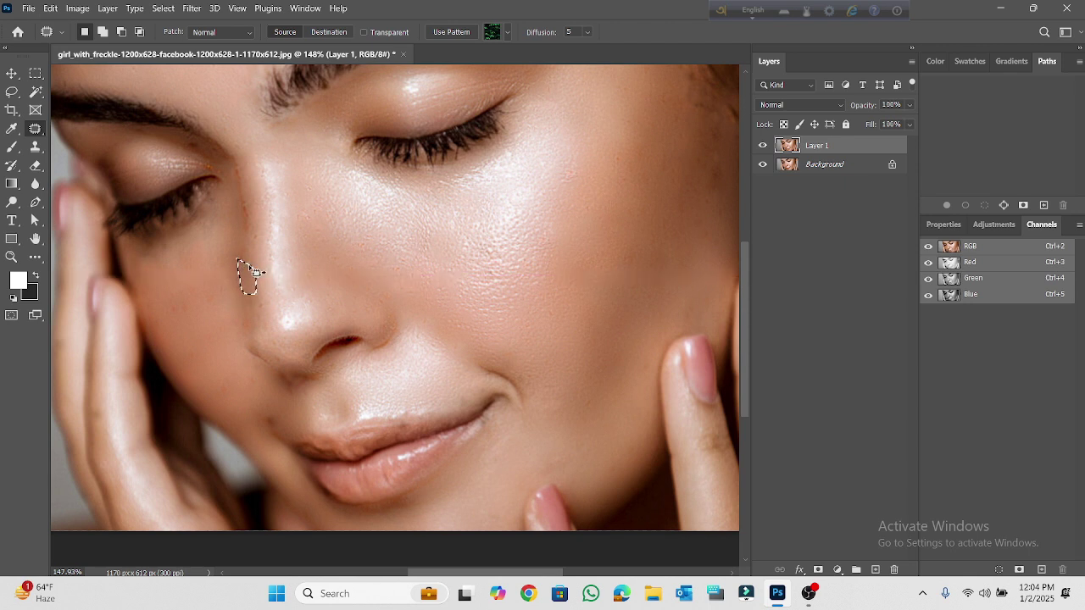
drag(248, 265, 222, 275)
scroll(242, 224, up, 4)
key(ctrl+d)
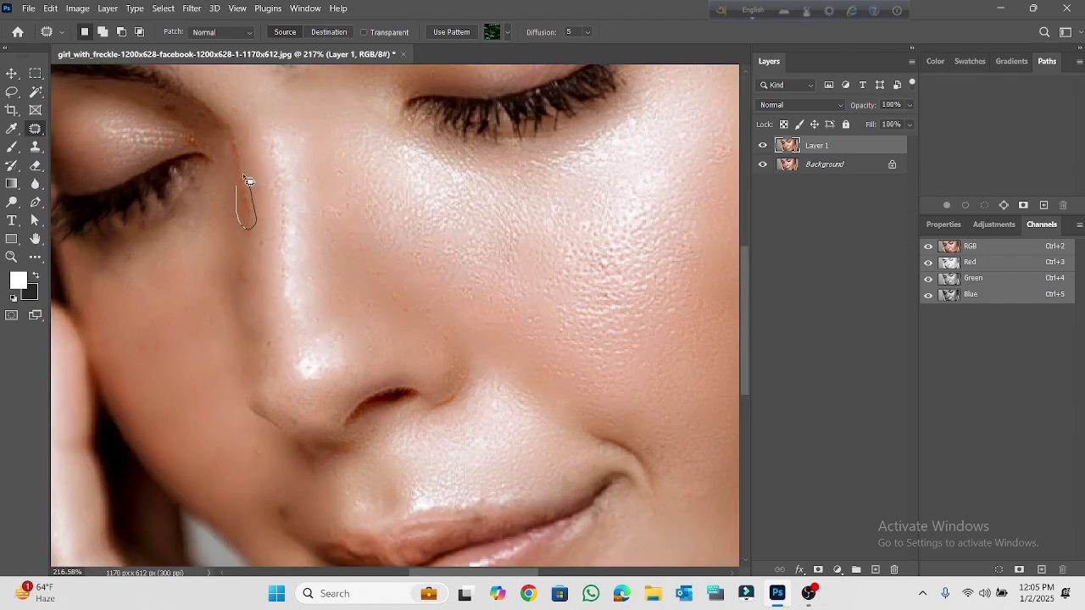
Patch the reddish mark beside the upper nose bridge with clean skin from just below and clear the selection
drag(240, 148, 240, 191)
mouse_move(244, 217)
mouse_down()
mouse_move(218, 229)
mouse_move(244, 285)
mouse_move(223, 279)
mouse_move(231, 292)
mouse_up()
click(93, 180)
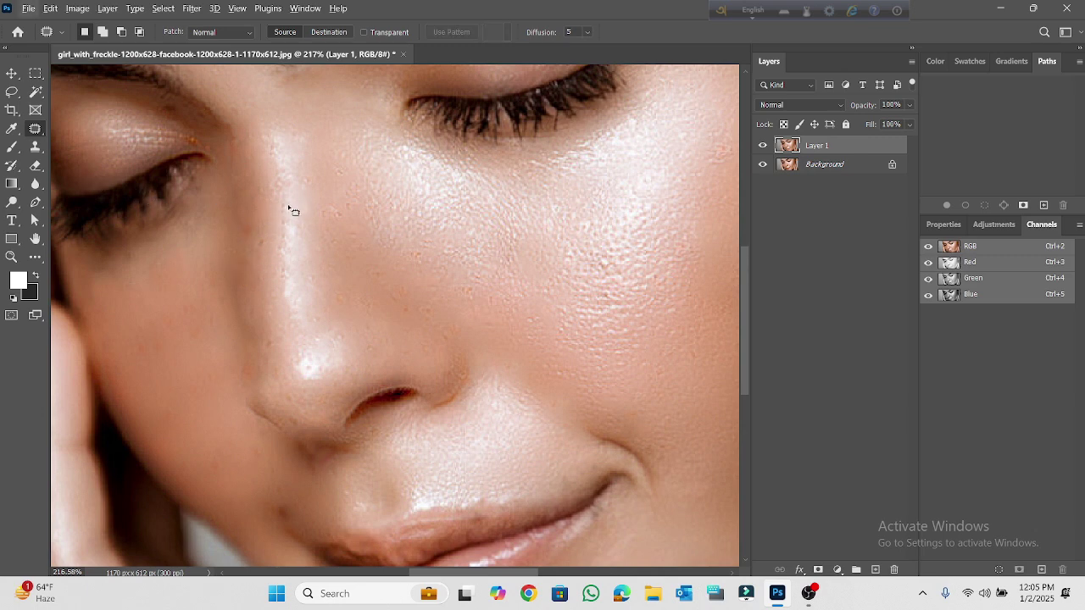
scroll(289, 209, down, 5)
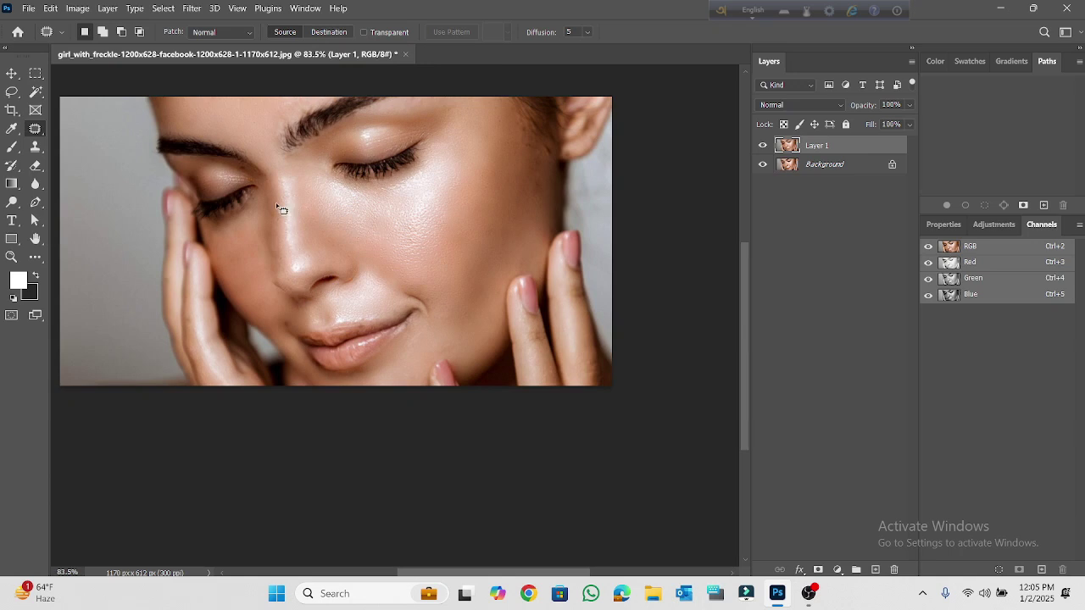
scroll(280, 209, down, 1)
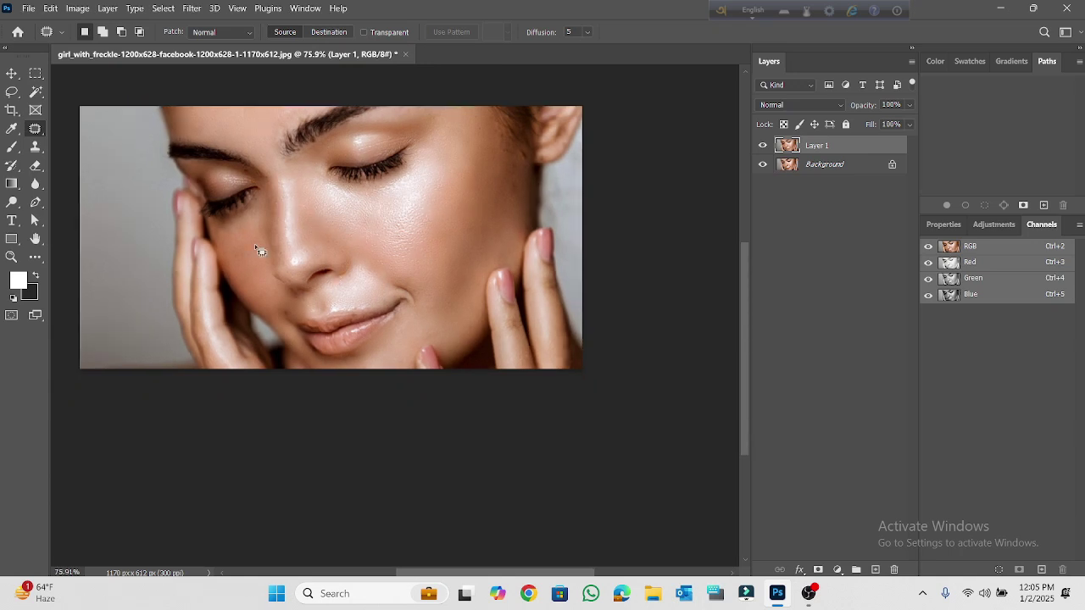
Heal the remaining spots down the far cheek and near the mouth with the Spot Healing Brush
right_click(36, 128)
click(85, 127)
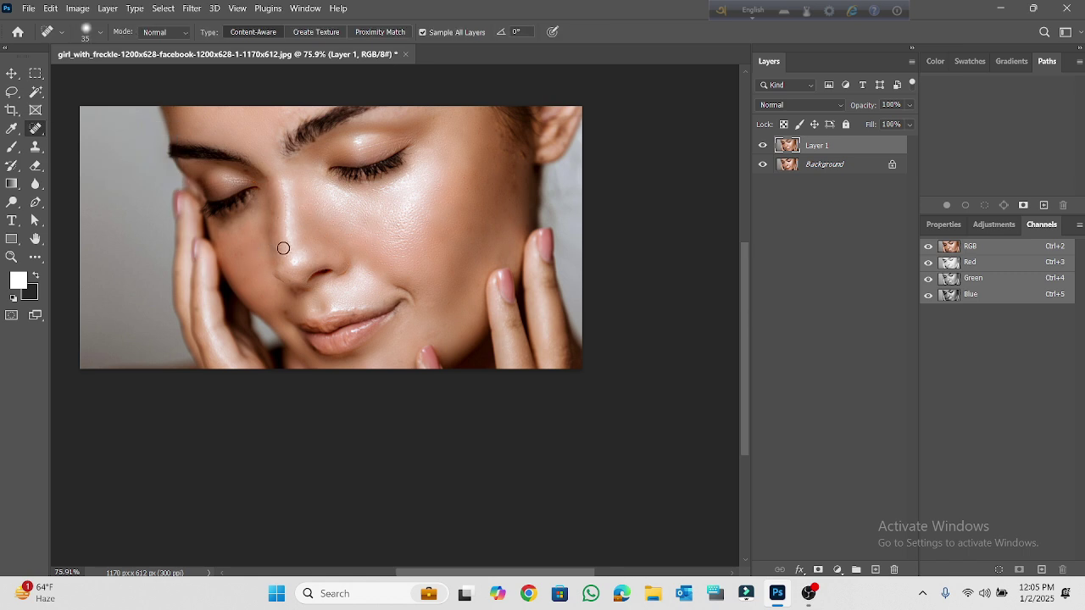
drag(235, 236, 250, 295)
click(264, 323)
Patch the small blemish on the far cheek beside the corner of the mouth and clear the selection
right_click(35, 128)
click(80, 153)
scroll(190, 310, up, 2)
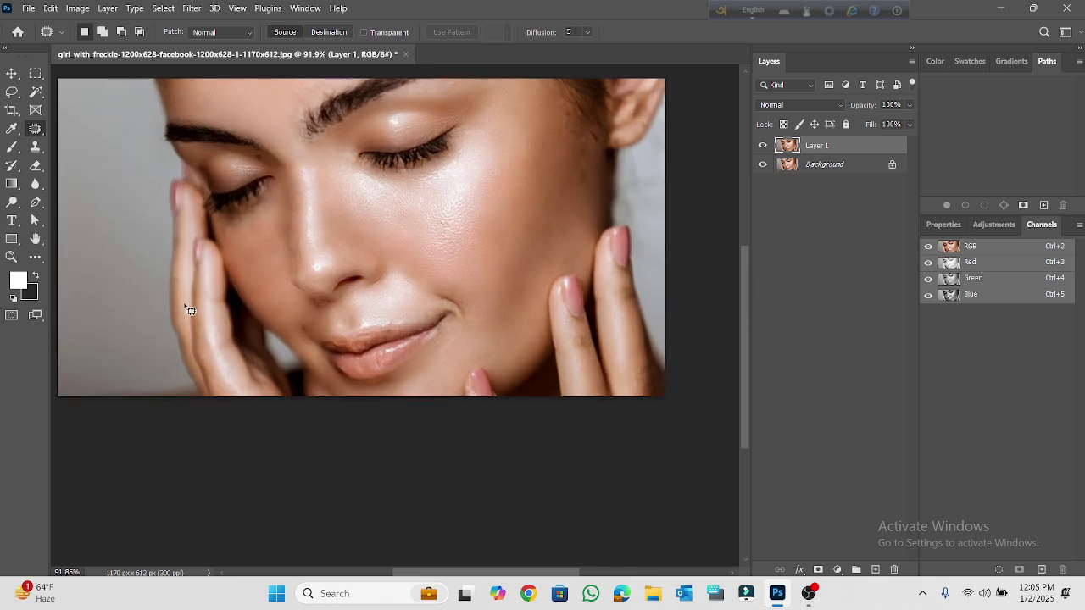
drag(294, 324, 306, 330)
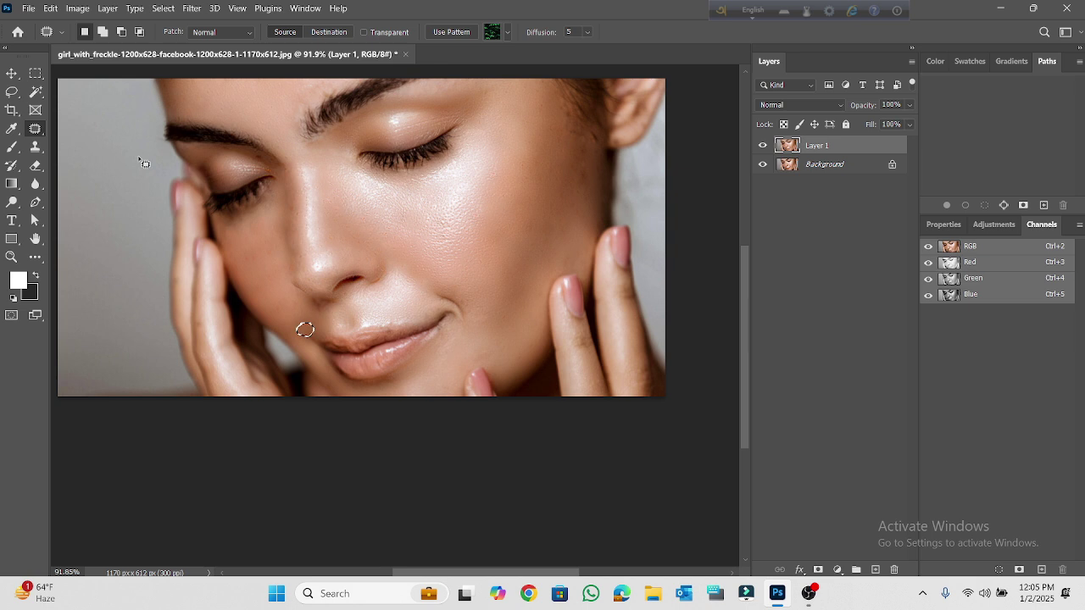
click(108, 179)
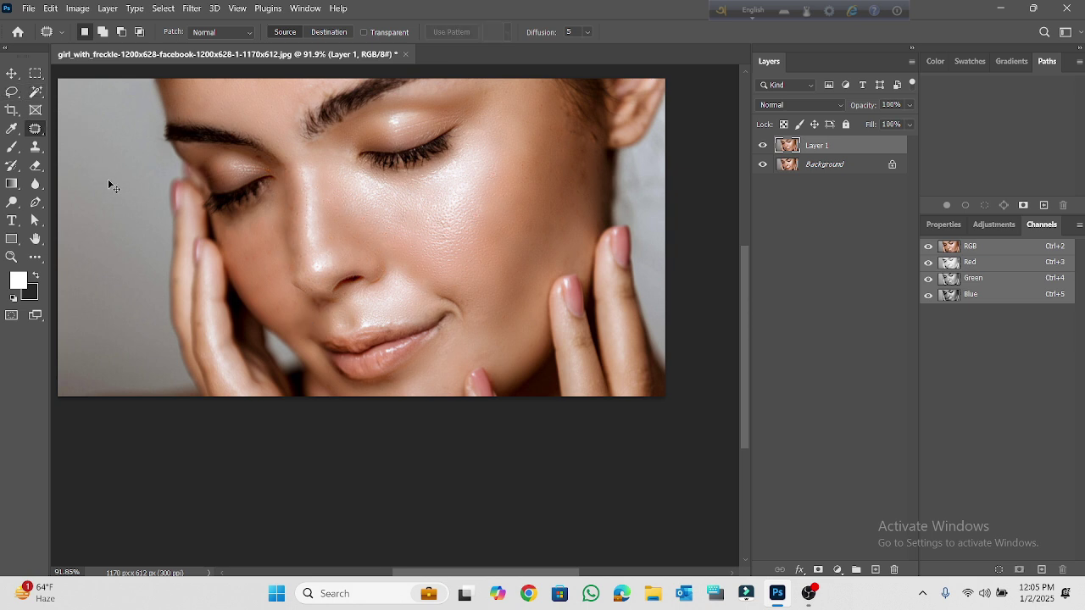
scroll(215, 257, down, 2)
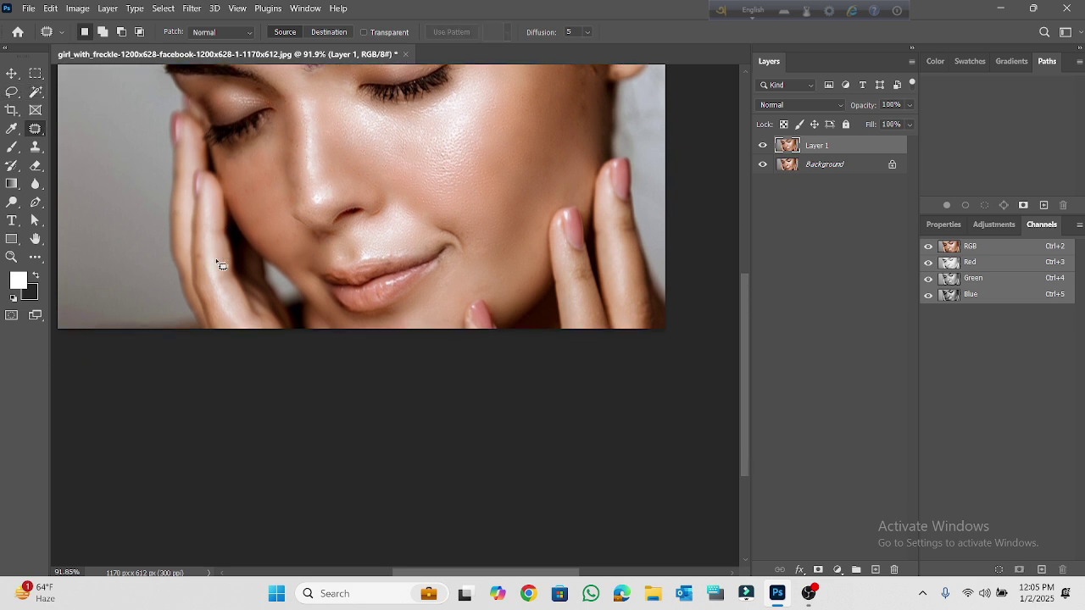
scroll(215, 257, up, 5)
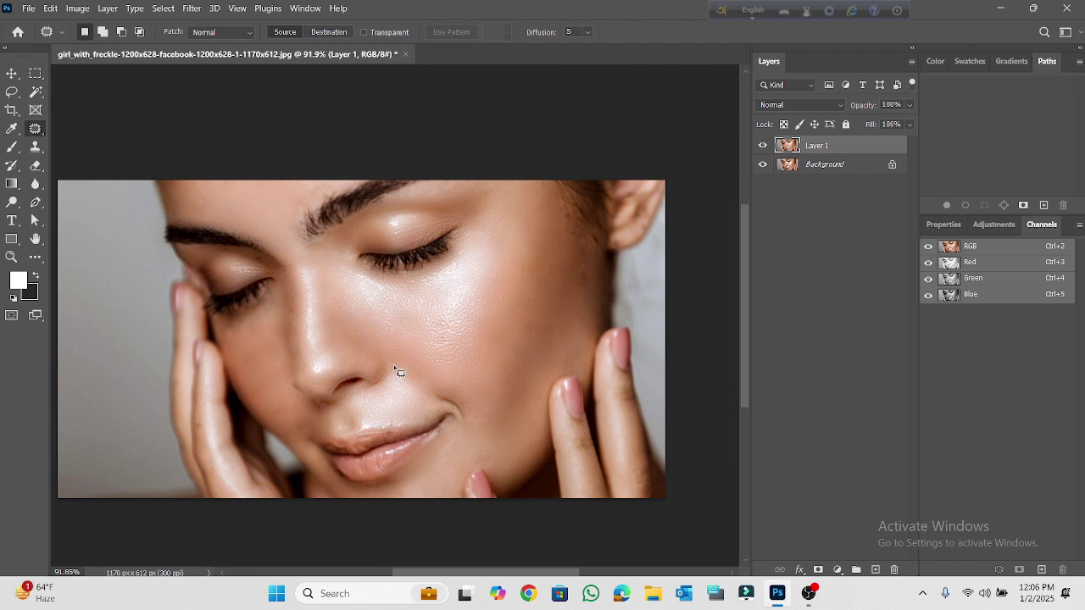